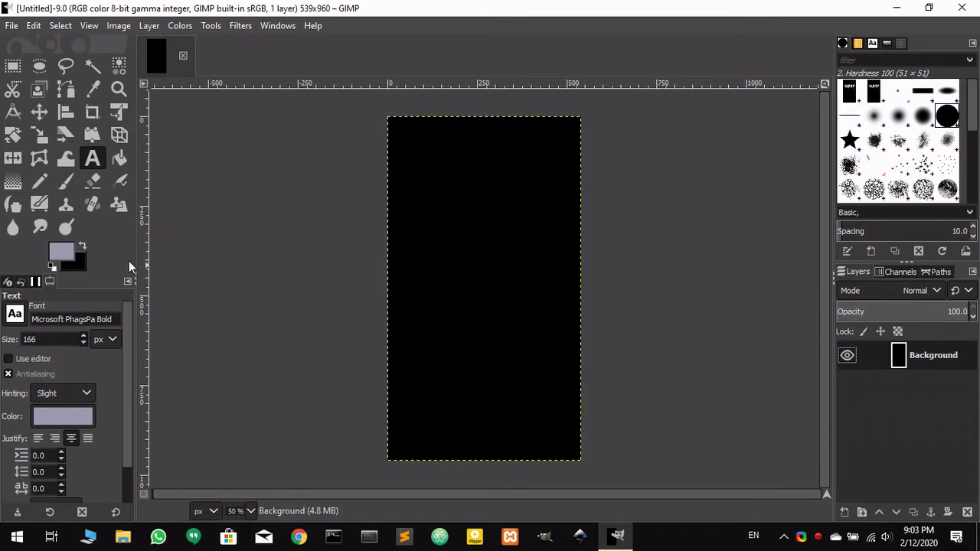
# Step: Change the foreground colour to pure white (ffffff)
pyautogui.click(65, 255)
pyautogui.click(20, 191)
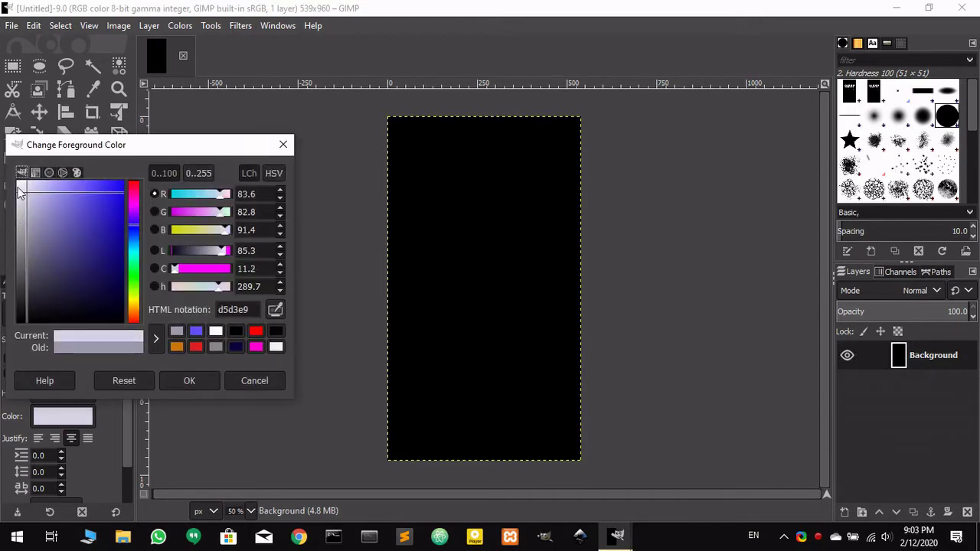
pyautogui.moveTo(20, 192); pyautogui.dragTo(4, 175)
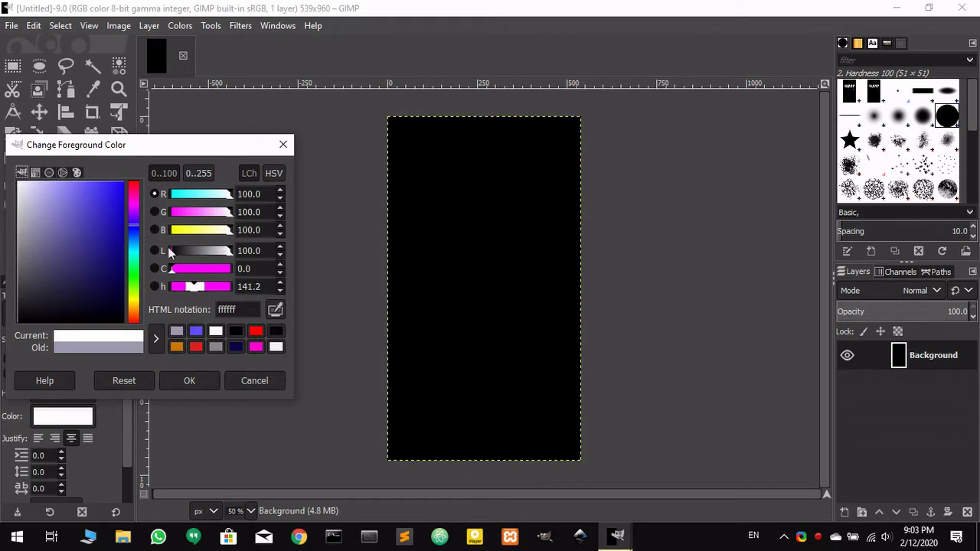
pyautogui.click(181, 378)
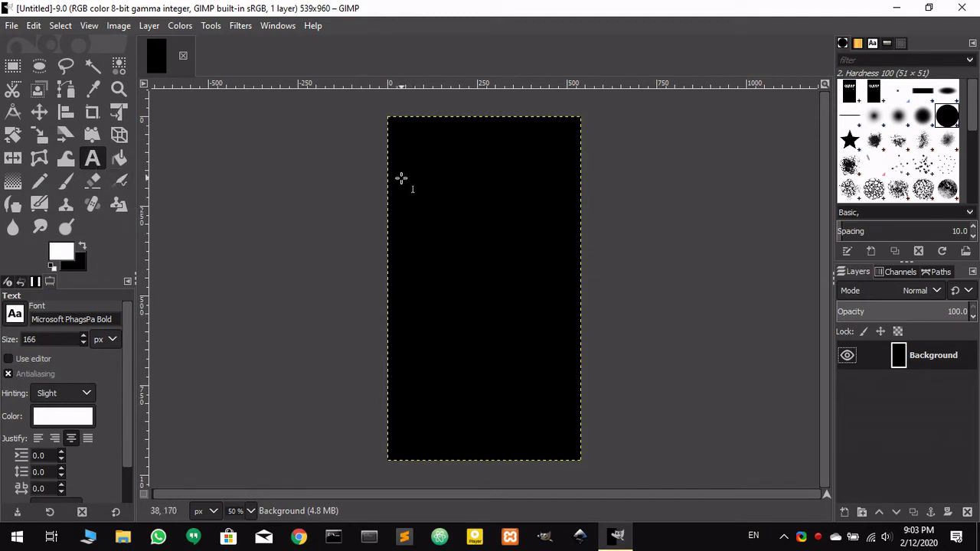
# Step: Create a full-width text box across the upper middle of the black canvas and enter the text "GIMP"
pyautogui.moveTo(401, 178); pyautogui.dragTo(581, 318)
pyautogui.moveTo(400, 264)
pyautogui.mouseDown()
pyautogui.moveTo(370, 260)
pyautogui.moveTo(388, 269)
pyautogui.mouseUp()
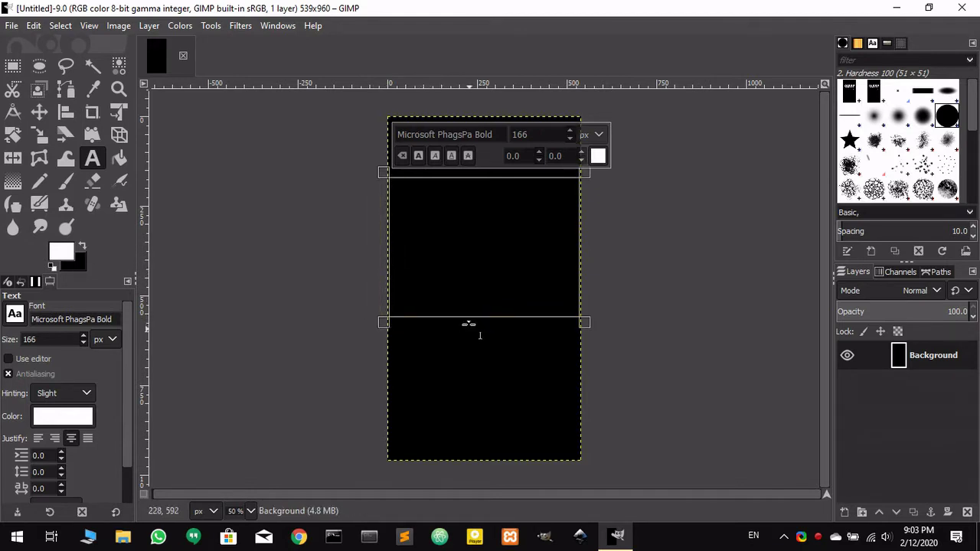
pyautogui.moveTo(487, 179); pyautogui.dragTo(487, 220)
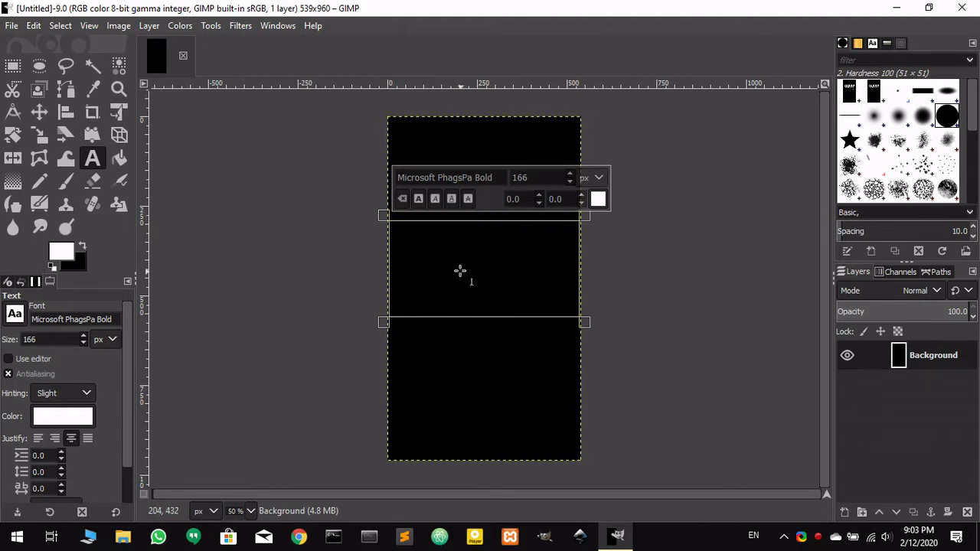
pyautogui.write('GIMP')
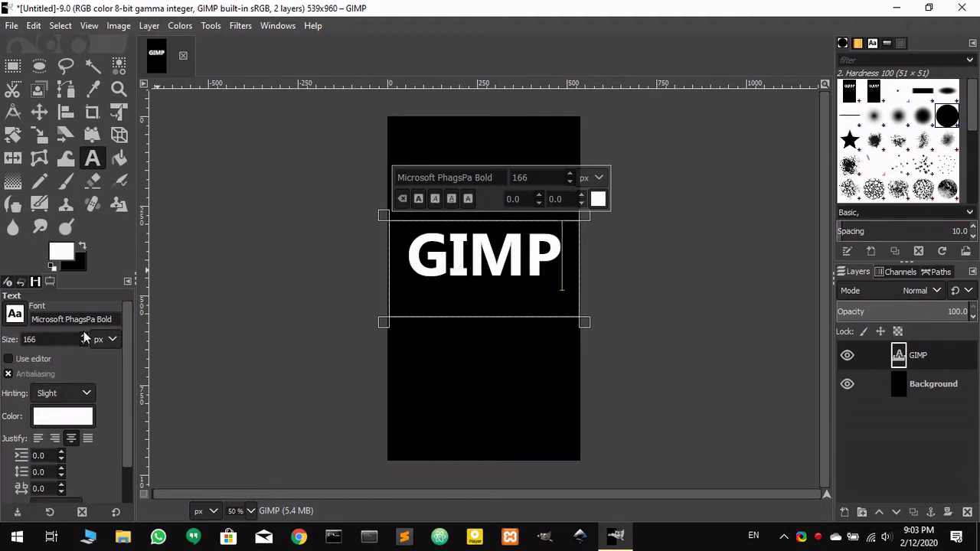
# Step: Set the GIMP text size to 190 px and shorten its text box to fit closely beneath the letters
pyautogui.scroll(9, 84, 339)
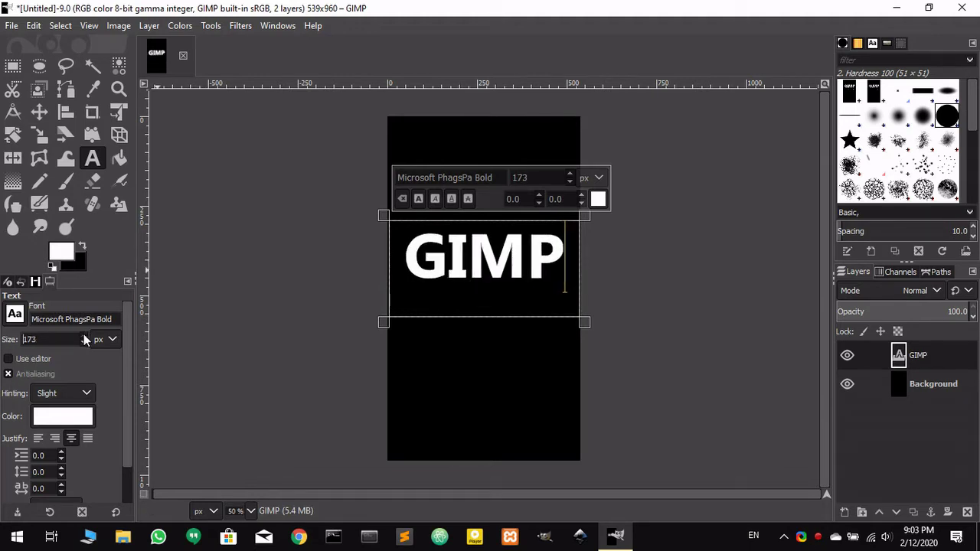
pyautogui.scroll(15, 85, 339)
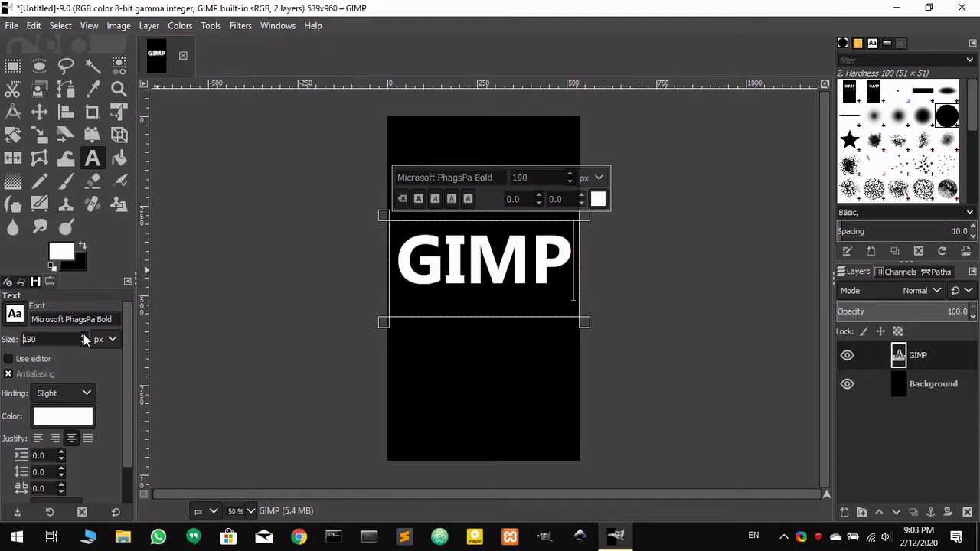
pyautogui.moveTo(467, 321); pyautogui.dragTo(468, 299)
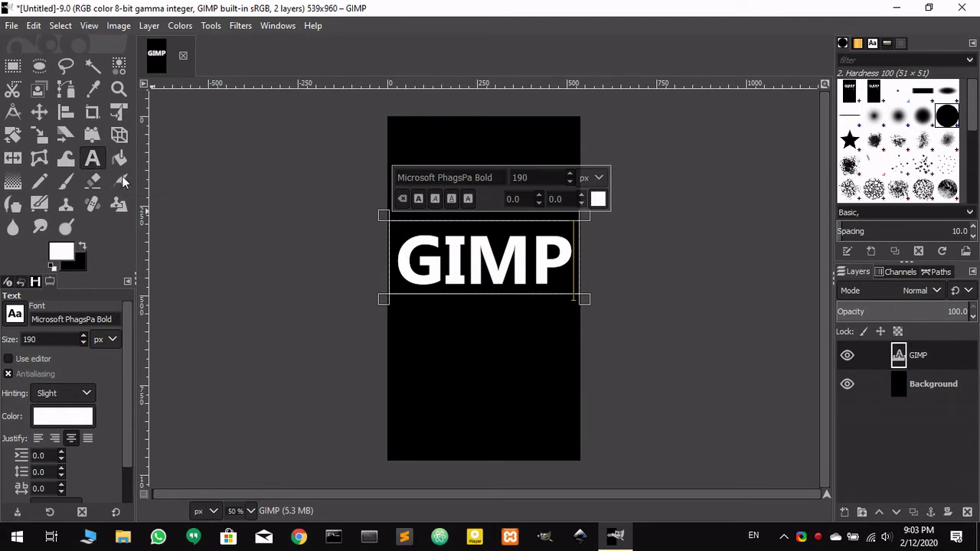
# Step: Create a second full-width text box directly beneath the GIMP text and enter "tute"
pyautogui.moveTo(391, 318); pyautogui.dragTo(580, 383)
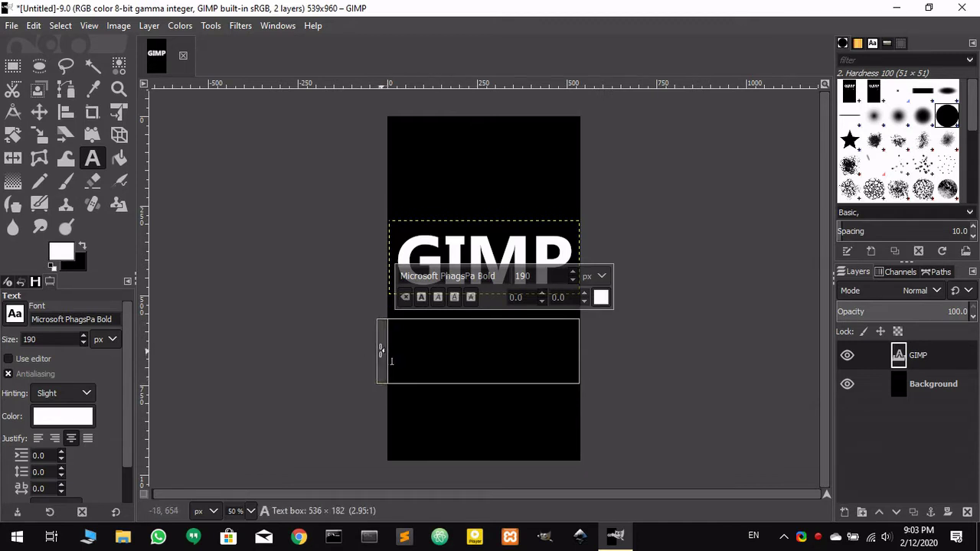
pyautogui.moveTo(449, 313); pyautogui.dragTo(452, 295)
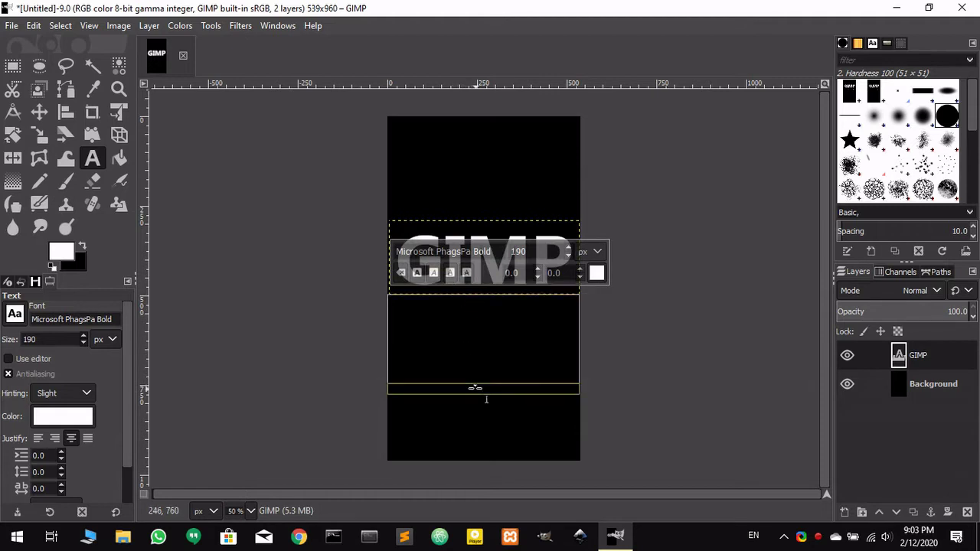
pyautogui.moveTo(470, 385); pyautogui.dragTo(473, 344)
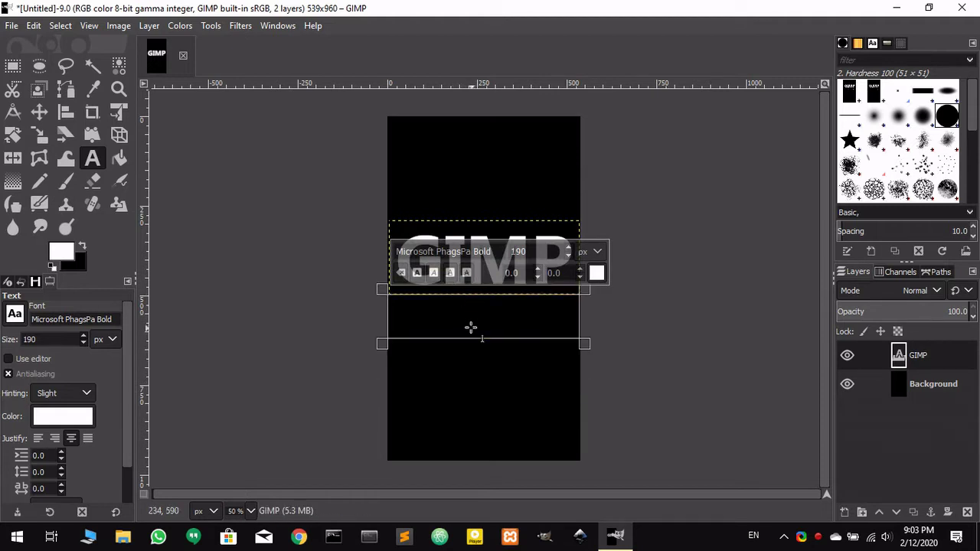
pyautogui.write('tu')
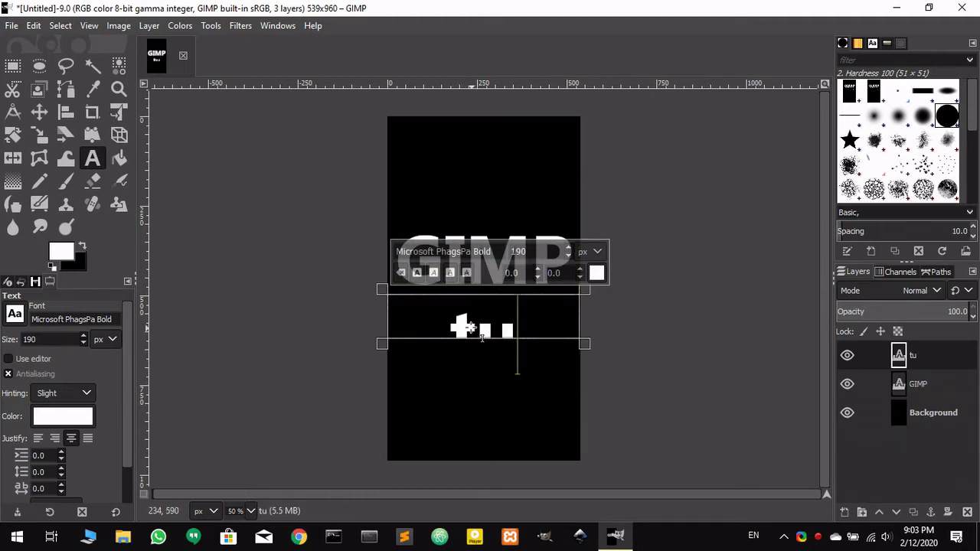
pyautogui.write('te')
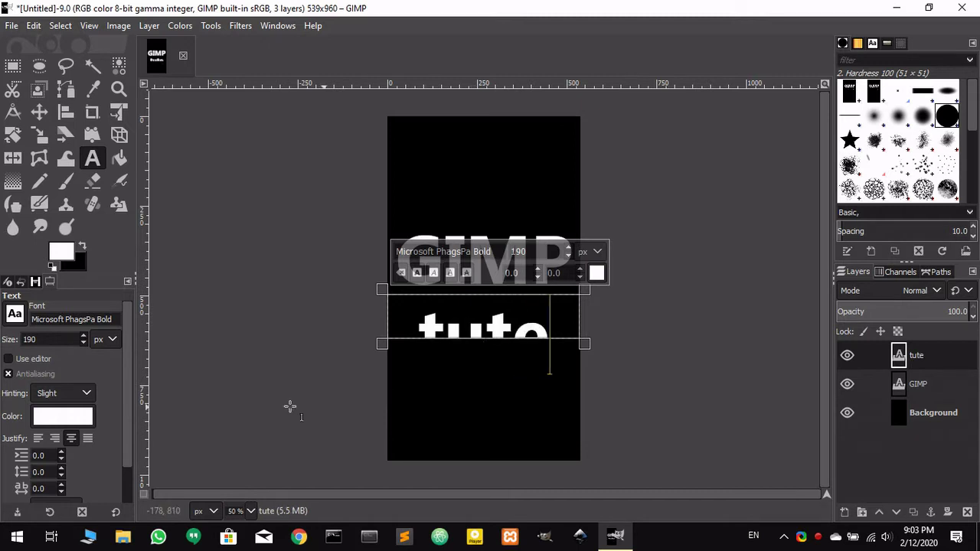
# Step: Set the tute text size to 92 px and adjust its box to sit closer under GIMP and fit the text height
pyautogui.doubleClick(84, 342)
pyautogui.moveTo(84, 342); pyautogui.dragTo(83, 342)
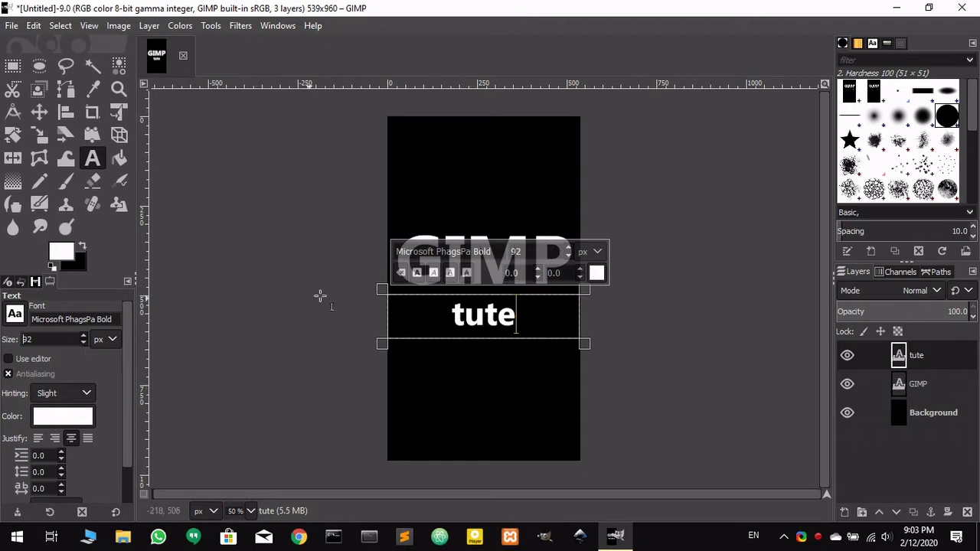
pyautogui.moveTo(475, 290); pyautogui.dragTo(478, 288)
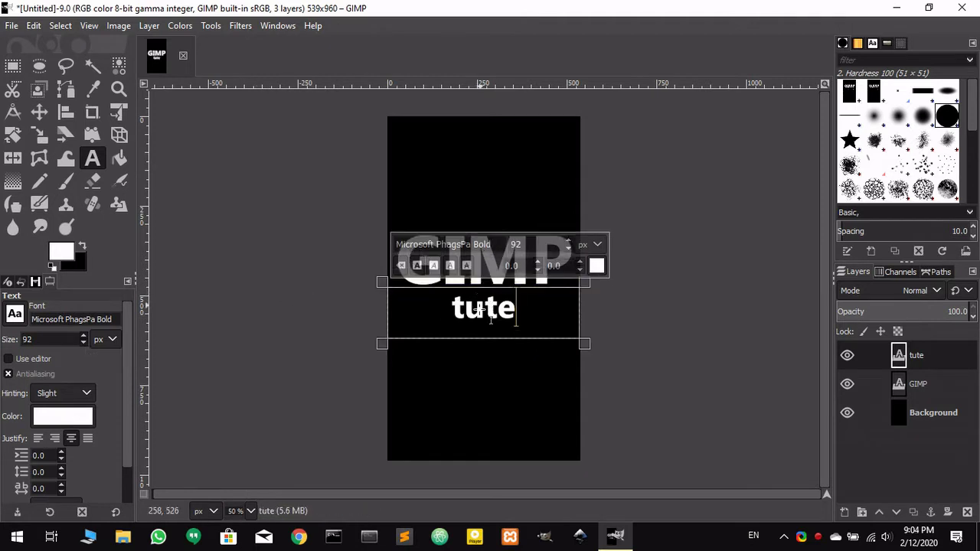
pyautogui.moveTo(477, 344); pyautogui.dragTo(492, 337)
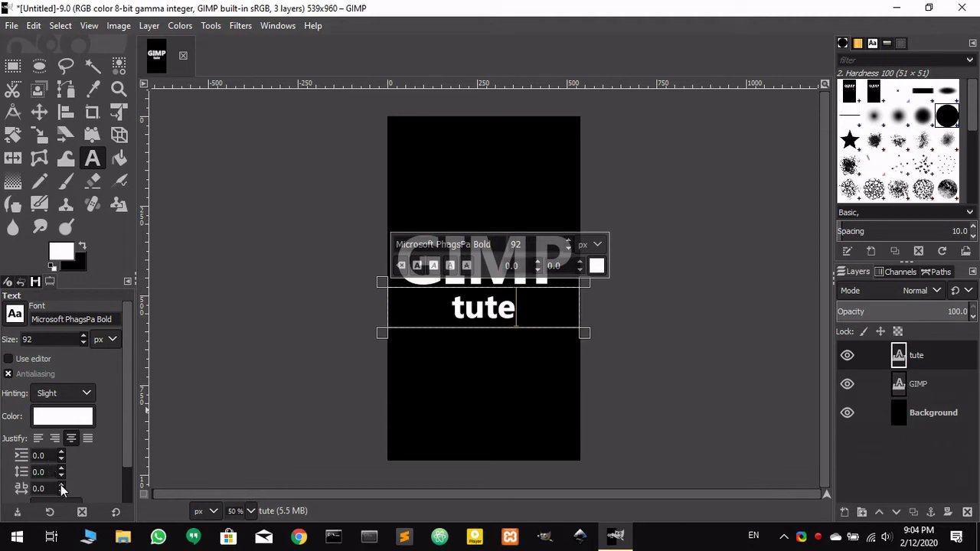
# Step: Set the letter spacing of the tute text to 74.0 to spread it under the word GIMP
pyautogui.scroll(17, 61, 485)
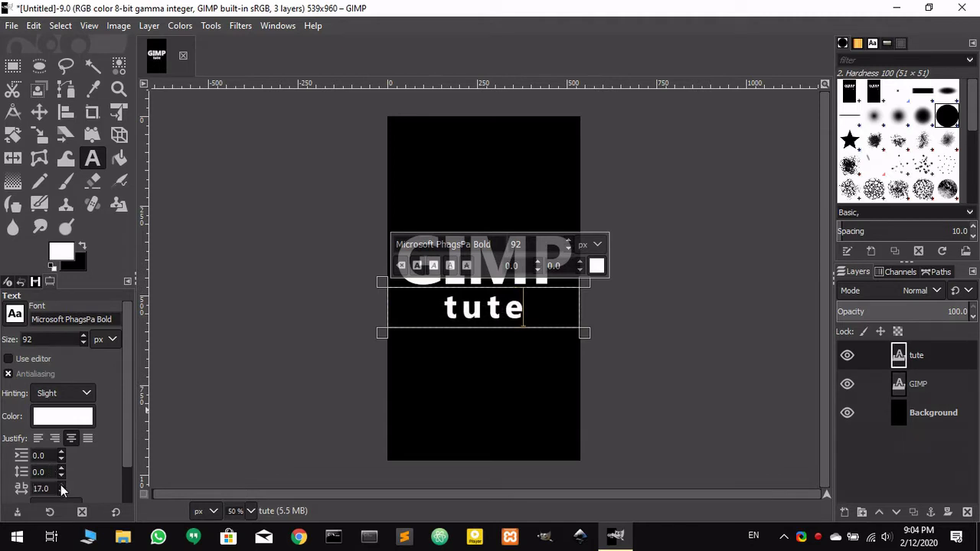
pyautogui.scroll(20, 60, 488)
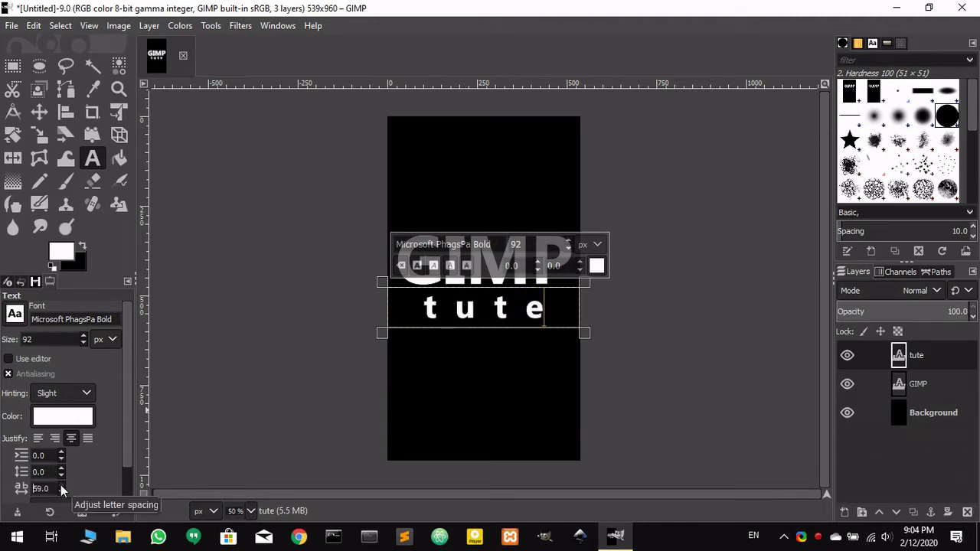
pyautogui.scroll(14, 60, 487)
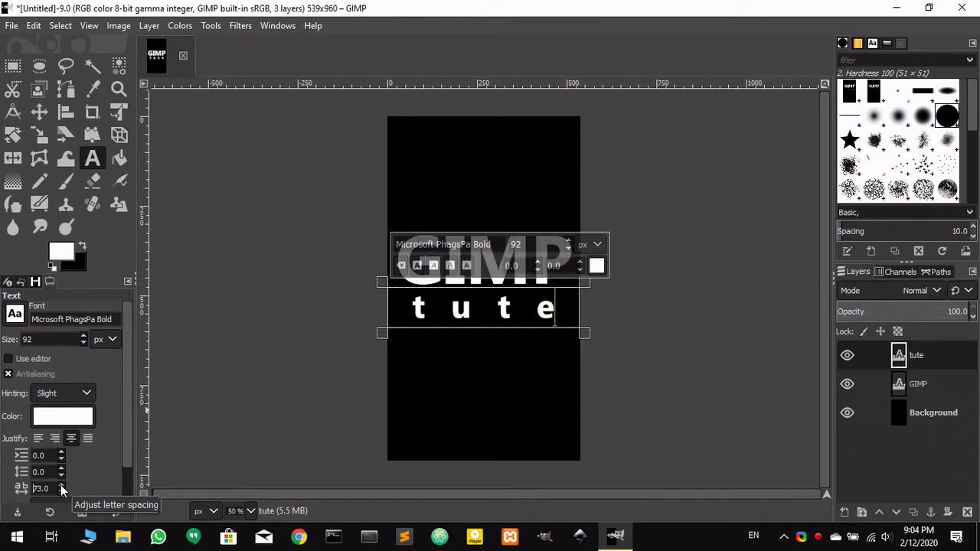
pyautogui.scroll(1, 60, 488)
# Step: Merge the tute text layer down into the GIMP layer and create a new layer from the visible image
pyautogui.rightClick(900, 355)
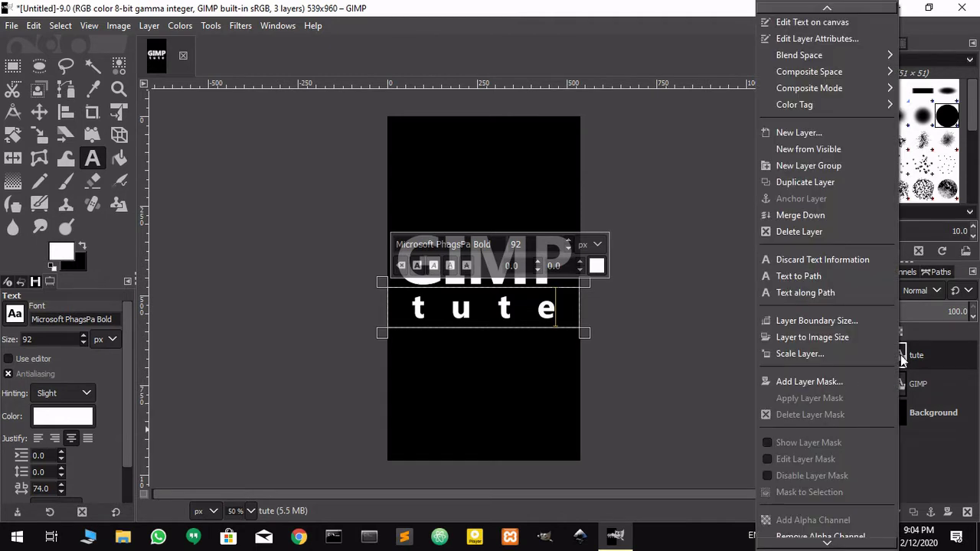
pyautogui.click(814, 217)
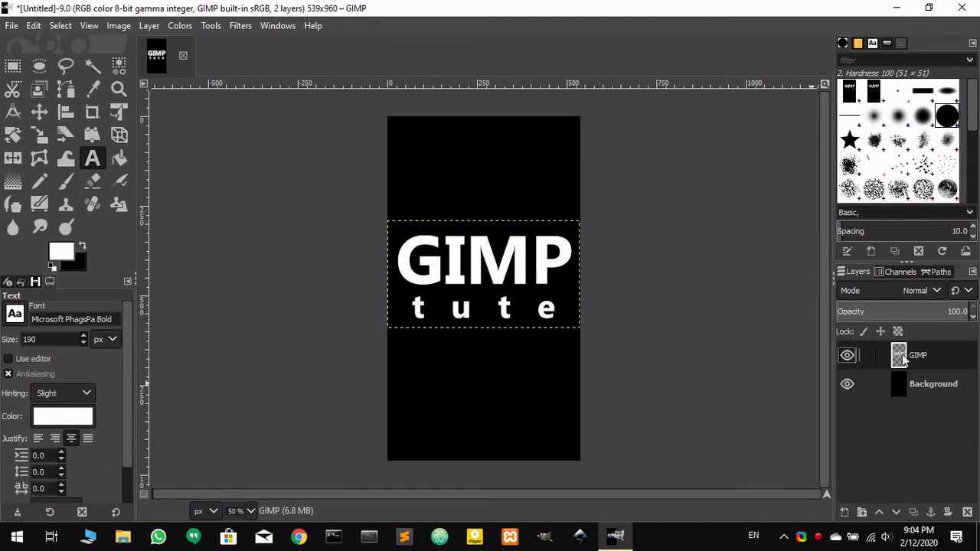
pyautogui.rightClick(902, 356)
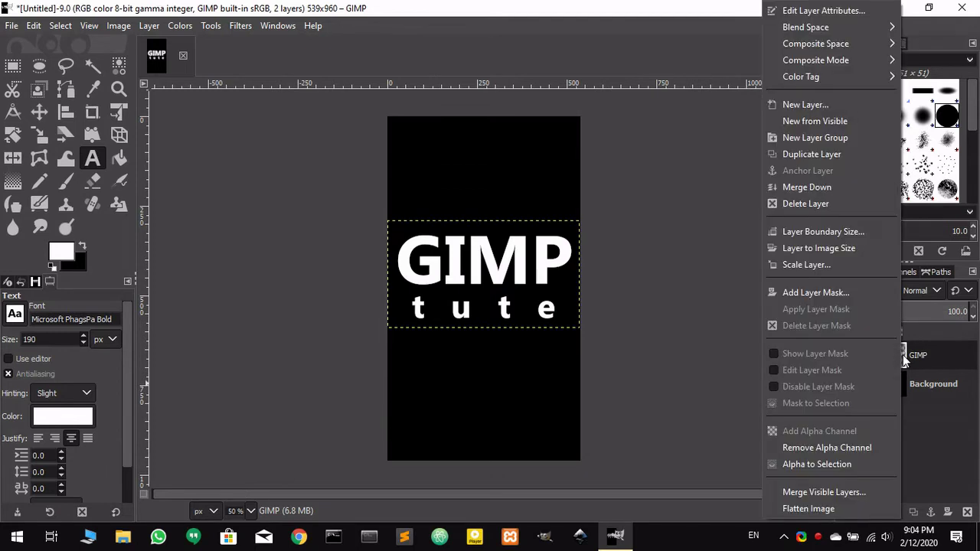
pyautogui.click(811, 123)
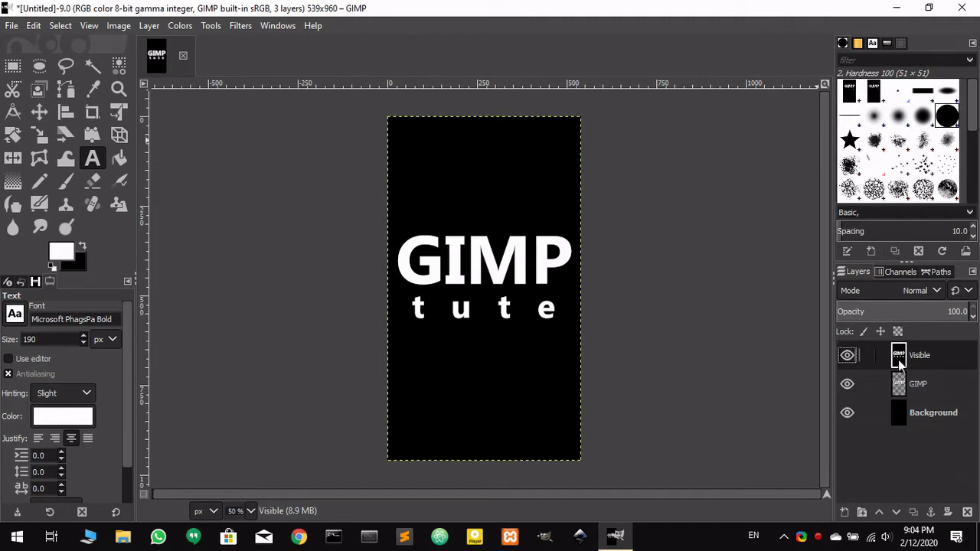
# Step: Apply a Gaussian Blur to the Visible layer with Size X and Size Y both at 2.00
pyautogui.click(240, 25)
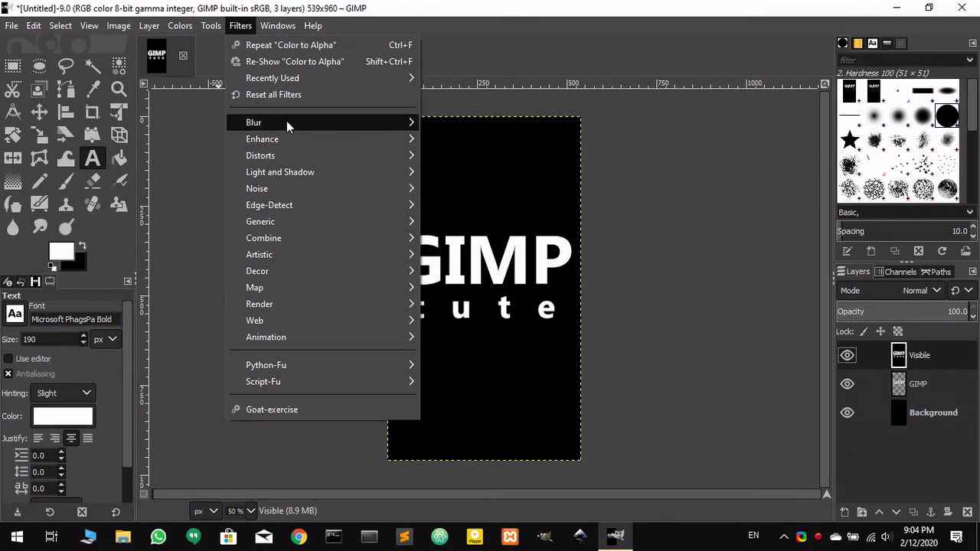
pyautogui.moveTo(335, 121)
pyautogui.click(475, 121)
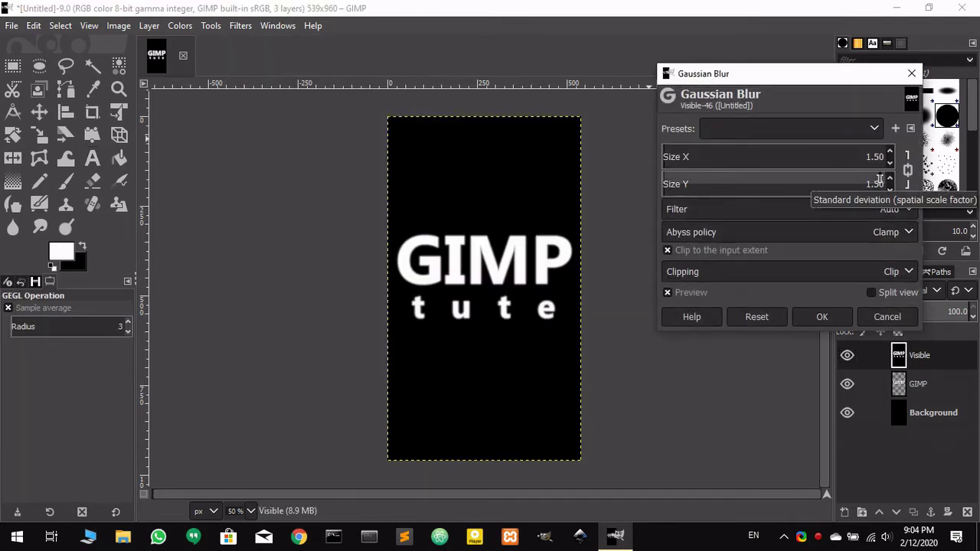
pyautogui.click(862, 158)
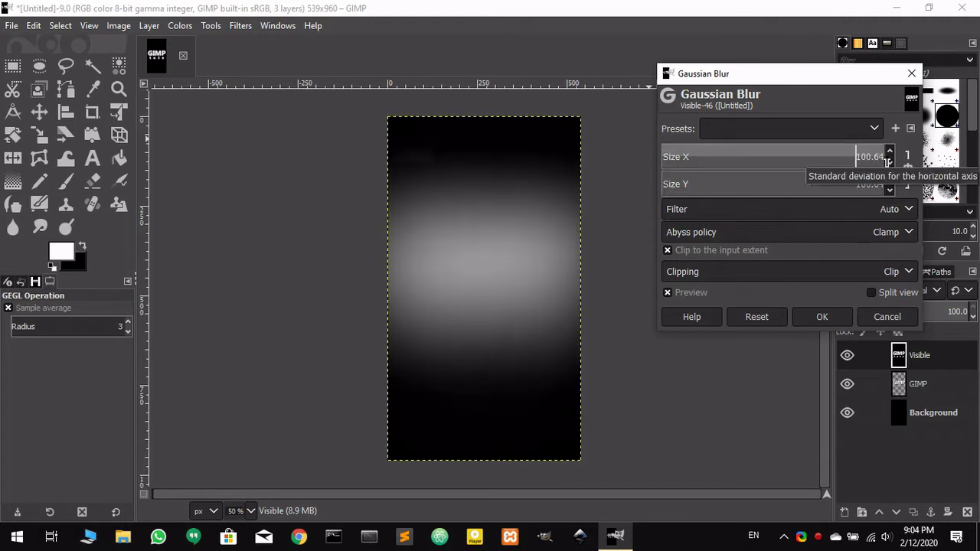
pyautogui.moveTo(861, 158); pyautogui.dragTo(642, 162)
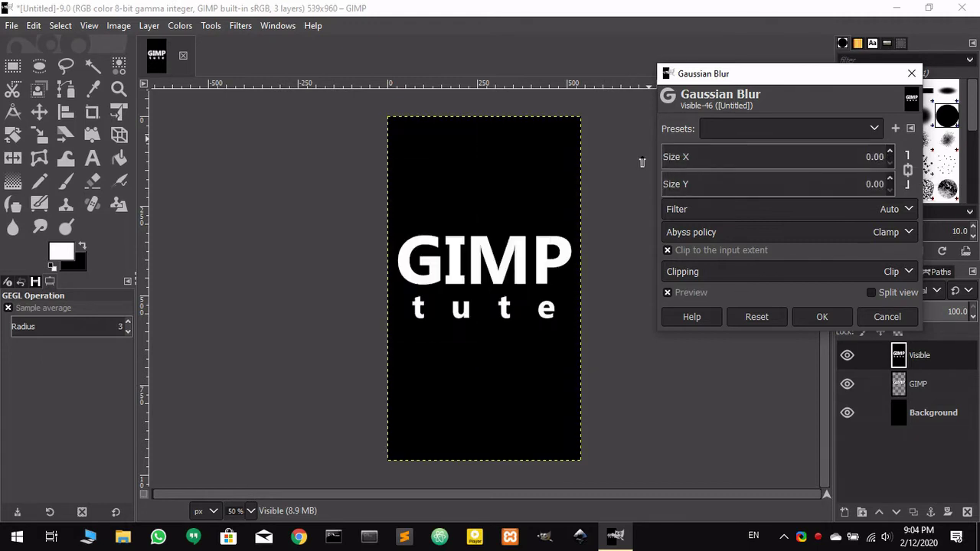
pyautogui.click(857, 157)
pyautogui.write('2')
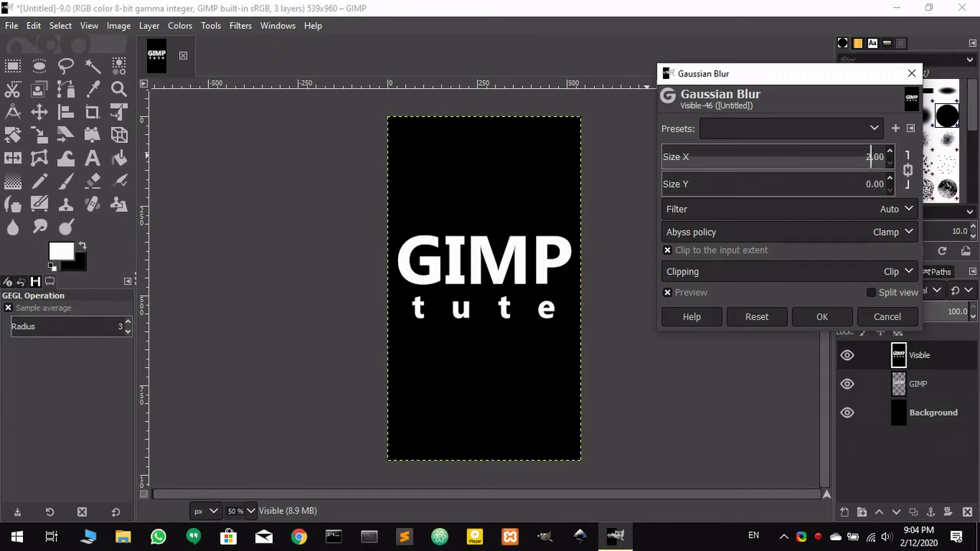
pyautogui.press('Return')
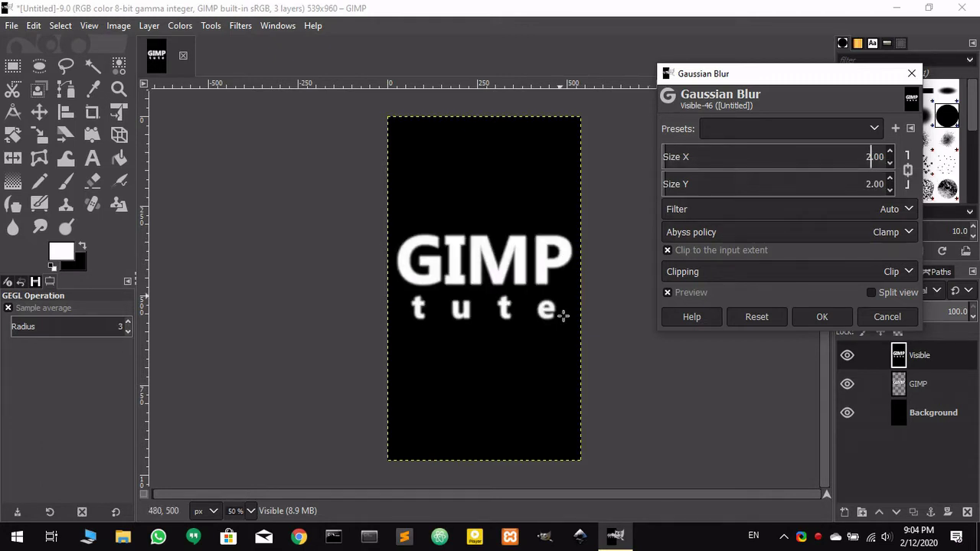
pyautogui.click(821, 317)
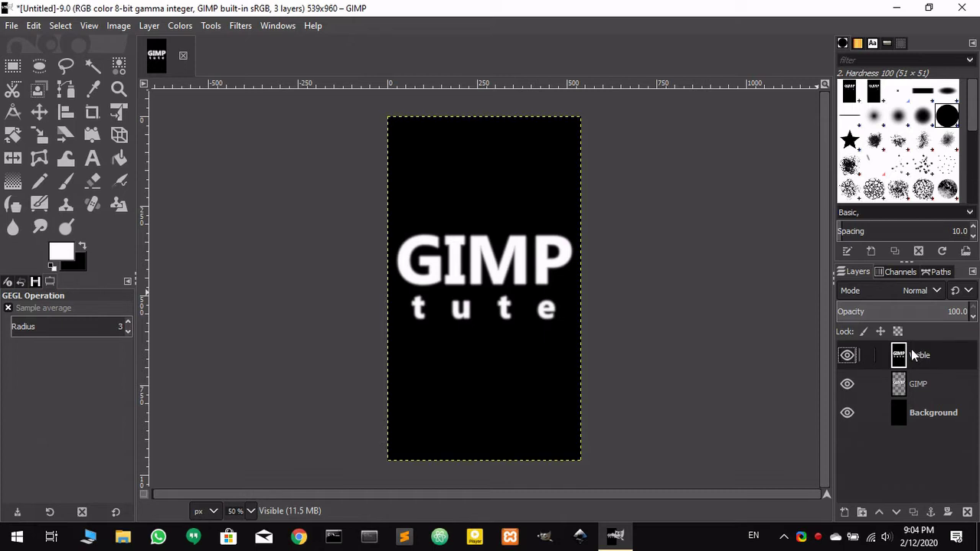
# Step: Add a new 539 × 960 px layer filled with transparency above the Visible layer
pyautogui.click(845, 512)
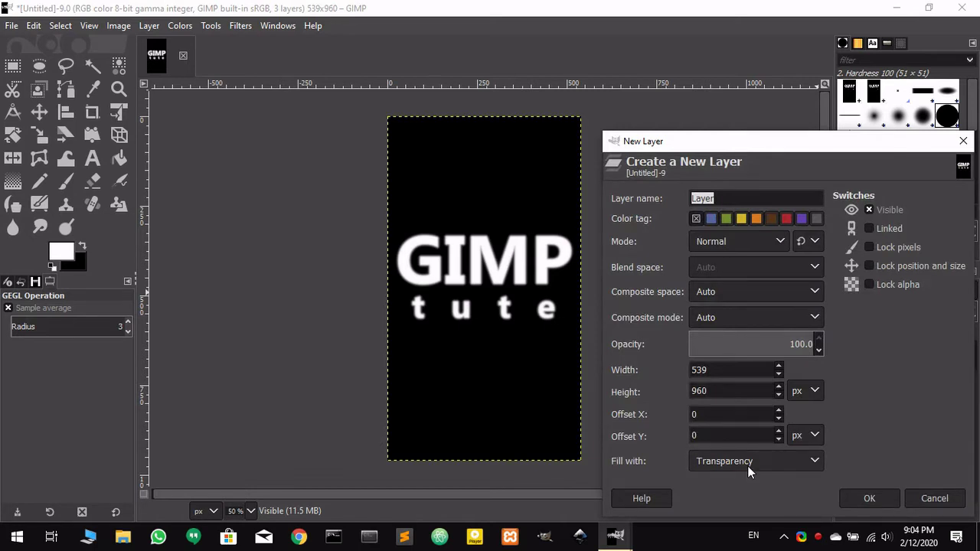
pyautogui.click(747, 466)
pyautogui.click(746, 464)
pyautogui.click(867, 498)
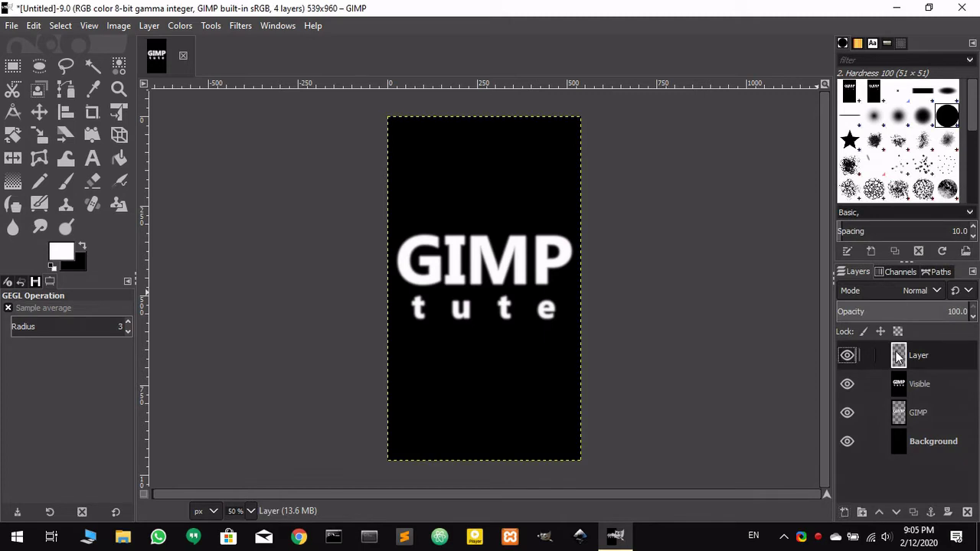
# Step: Open the colourful wood image 182e71f9cb288ce6d019ebafd121fb88.jpg from the Desktop folder
pyautogui.click(15, 29)
pyautogui.click(37, 78)
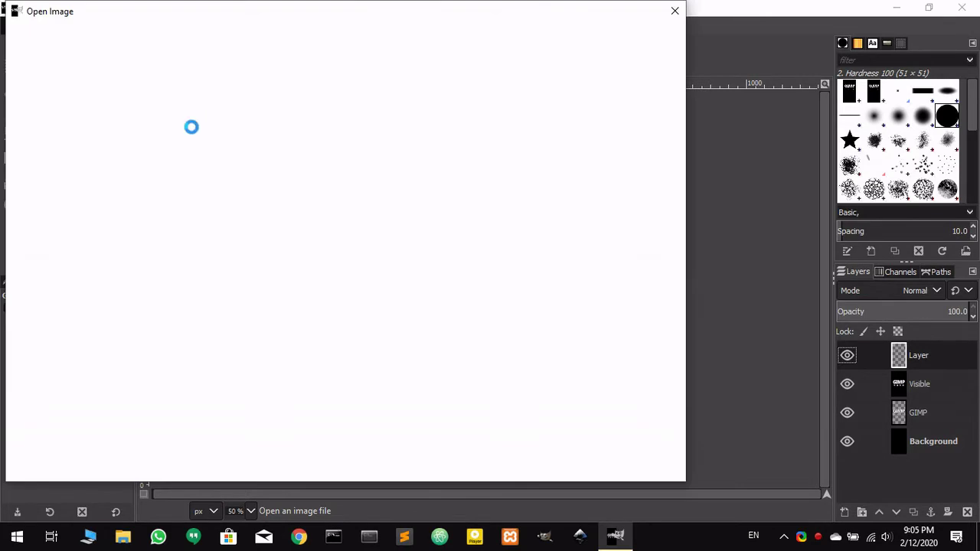
pyautogui.click(181, 138)
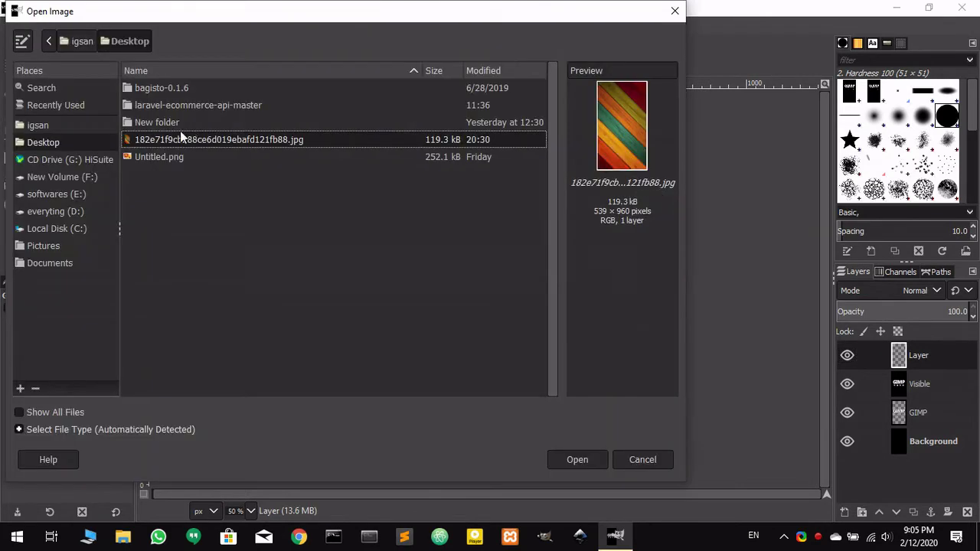
pyautogui.click(568, 460)
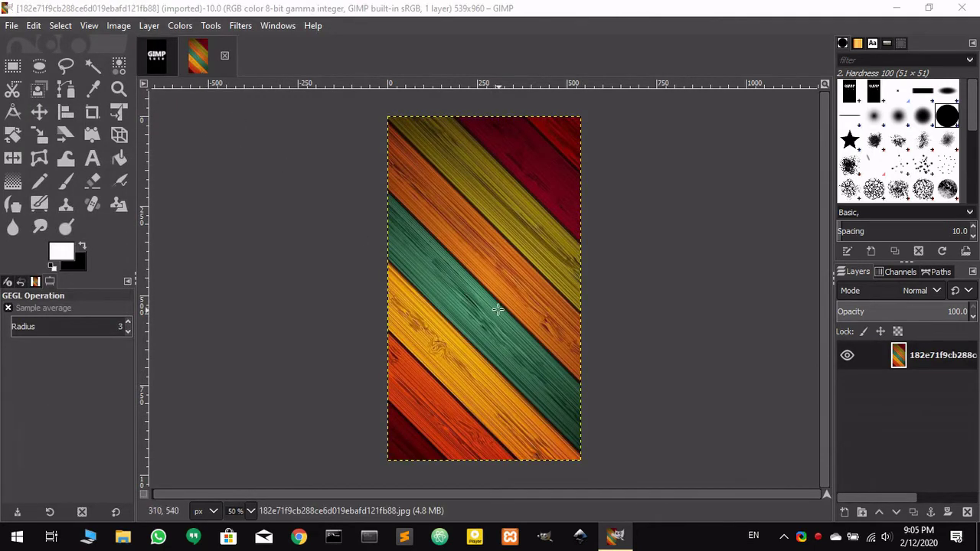
pyautogui.click(497, 308)
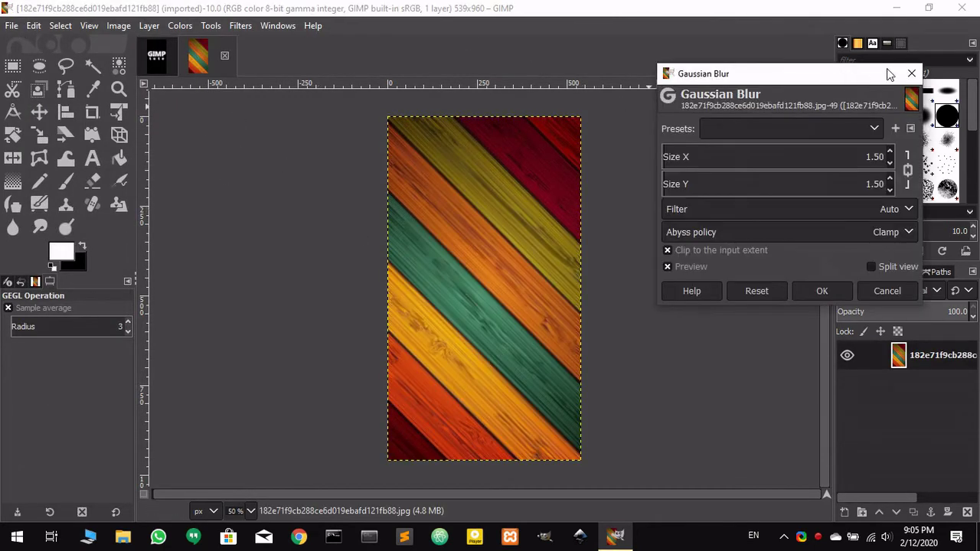
pyautogui.click(910, 74)
# Step: Select the entire wood image and copy it to the clipboard
pyautogui.click(33, 26)
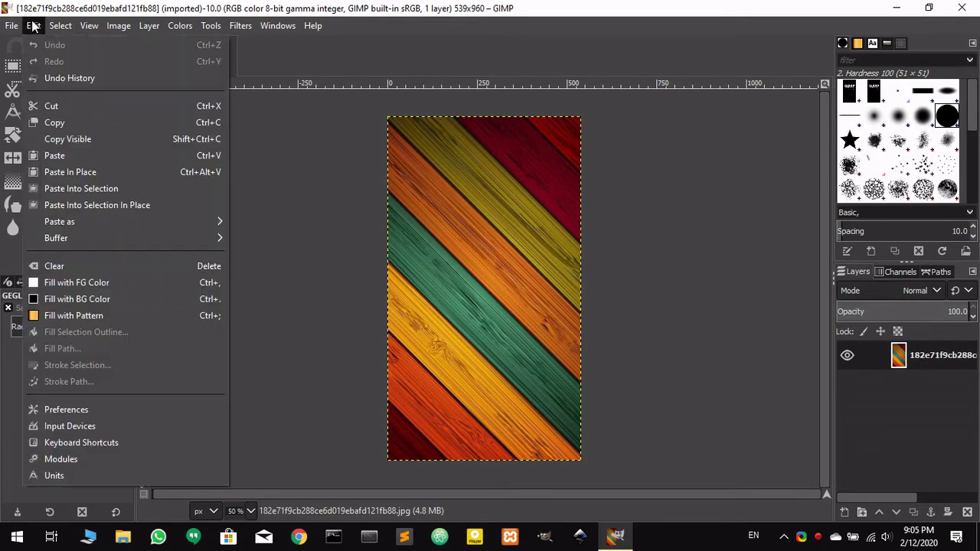
pyautogui.click(61, 42)
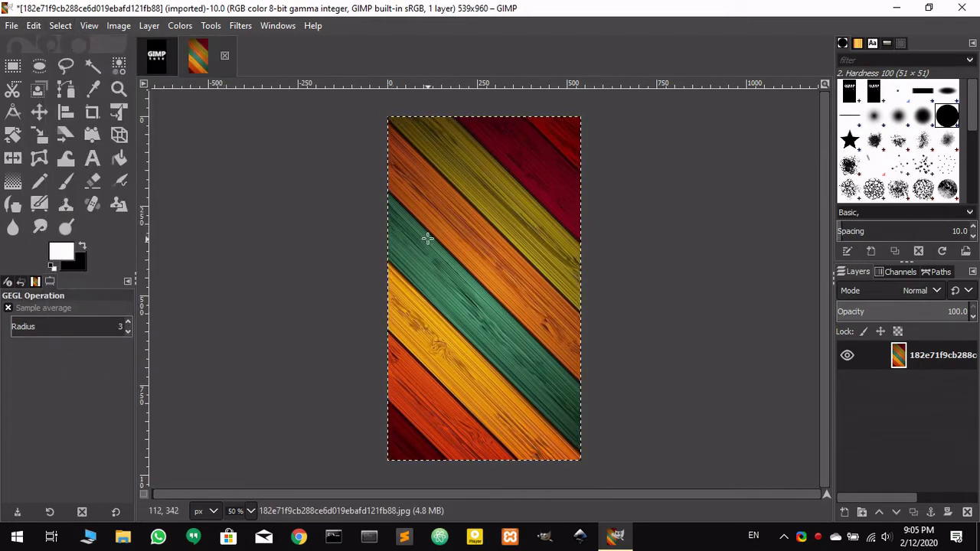
pyautogui.click(31, 26)
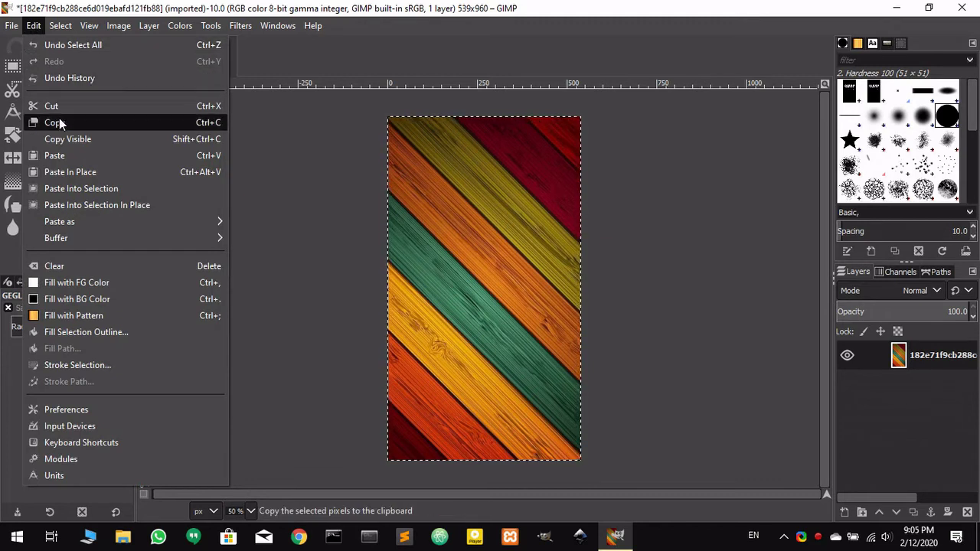
pyautogui.click(59, 118)
# Step: Switch to the GIMP tute image and paste the copied wood texture onto its empty transparent layer
pyautogui.click(153, 66)
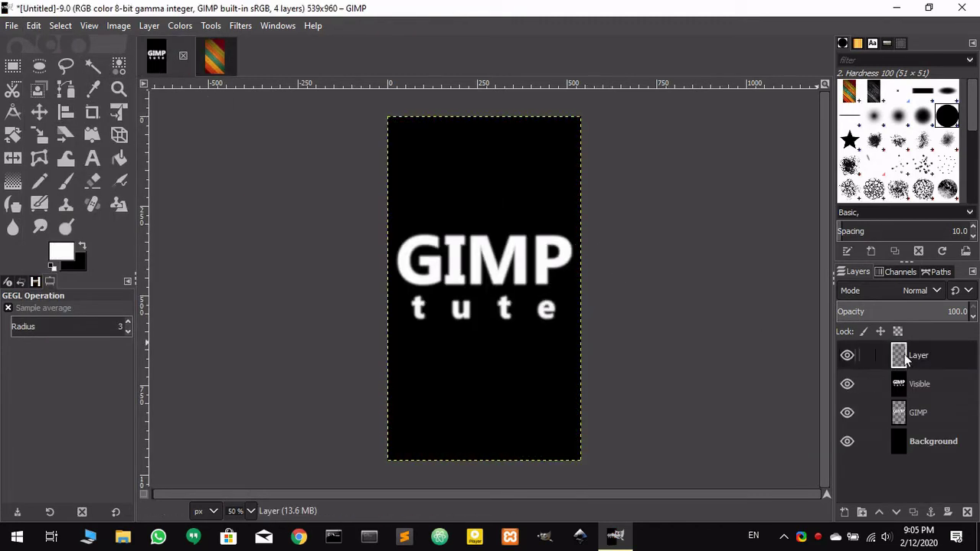
pyautogui.click(904, 354)
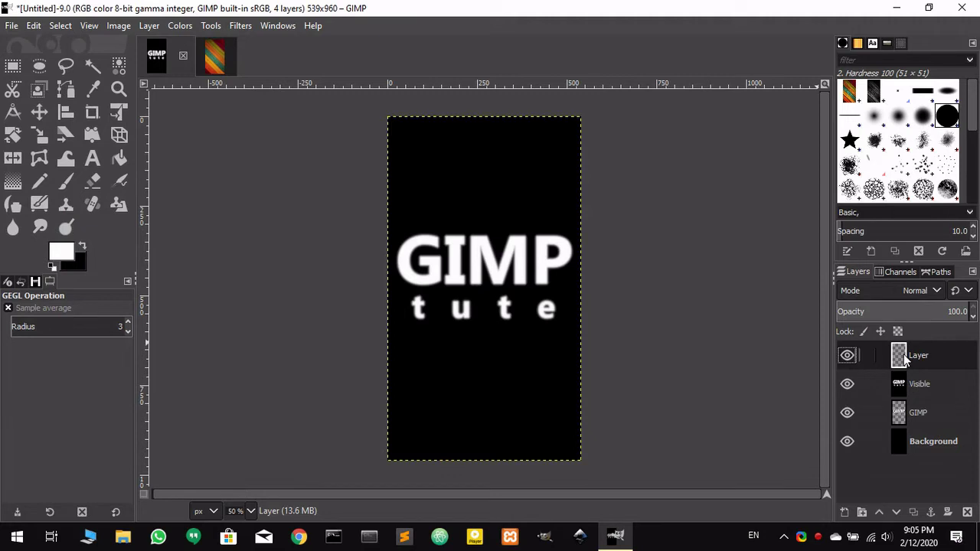
pyautogui.click(38, 28)
pyautogui.click(61, 155)
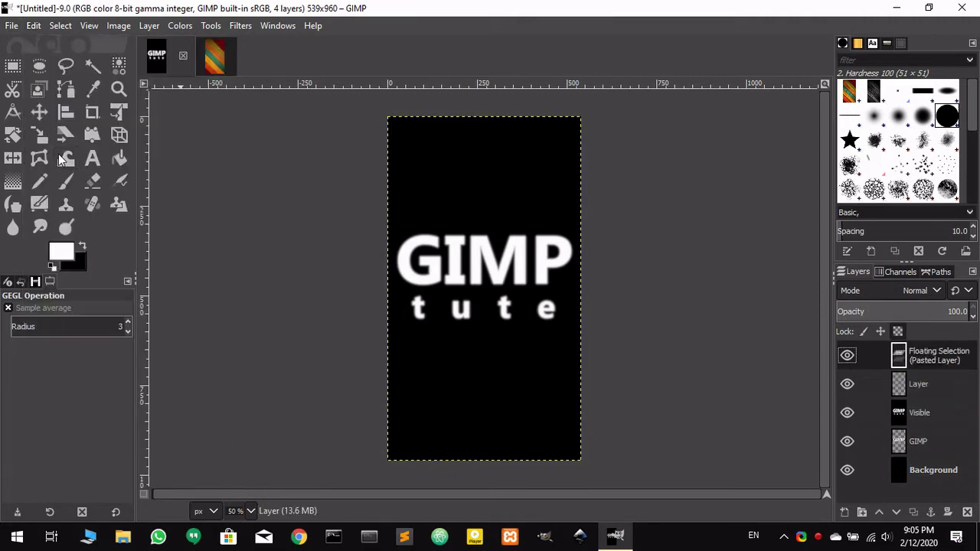
# Step: Close the separate wood image, discarding its changes, and anchor the pasted floating selection to the layer named Layer
pyautogui.click(227, 61)
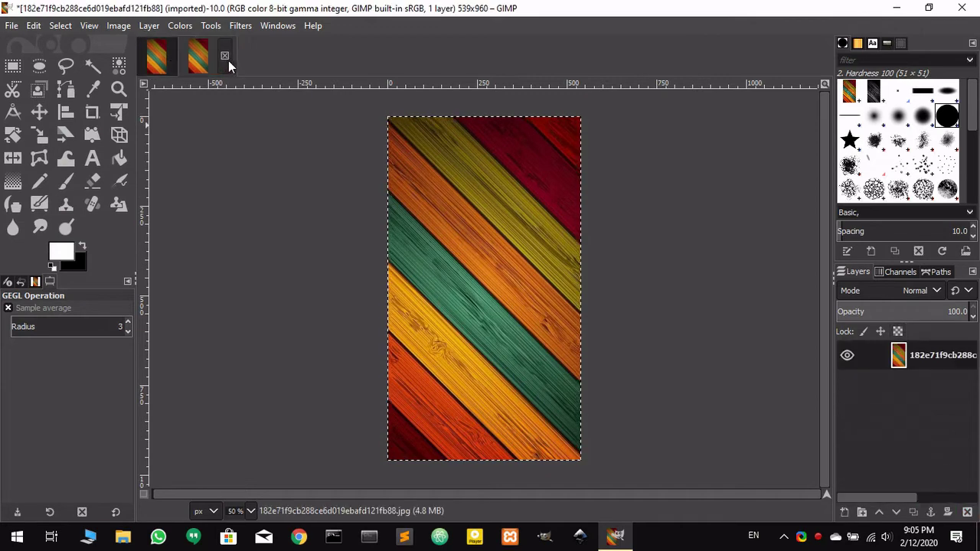
pyautogui.click(225, 54)
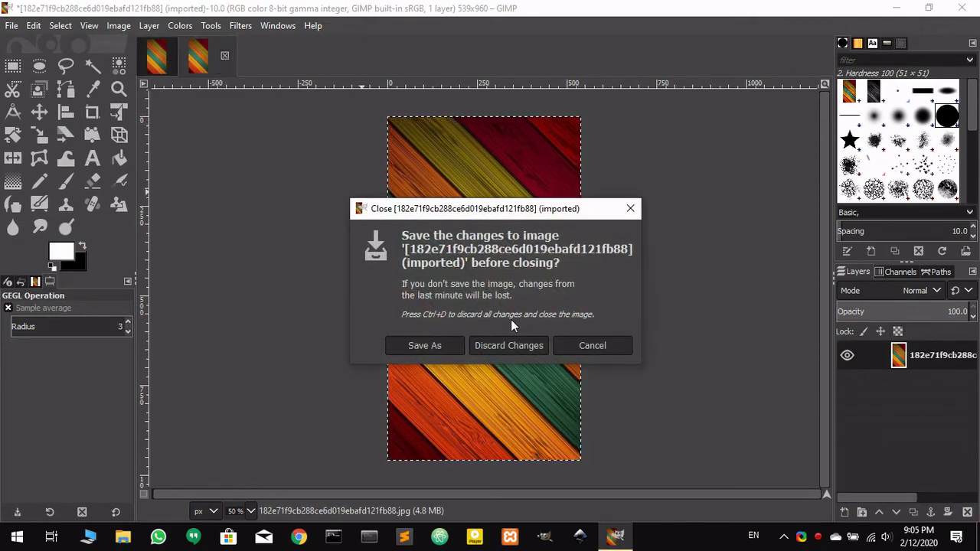
pyautogui.click(506, 346)
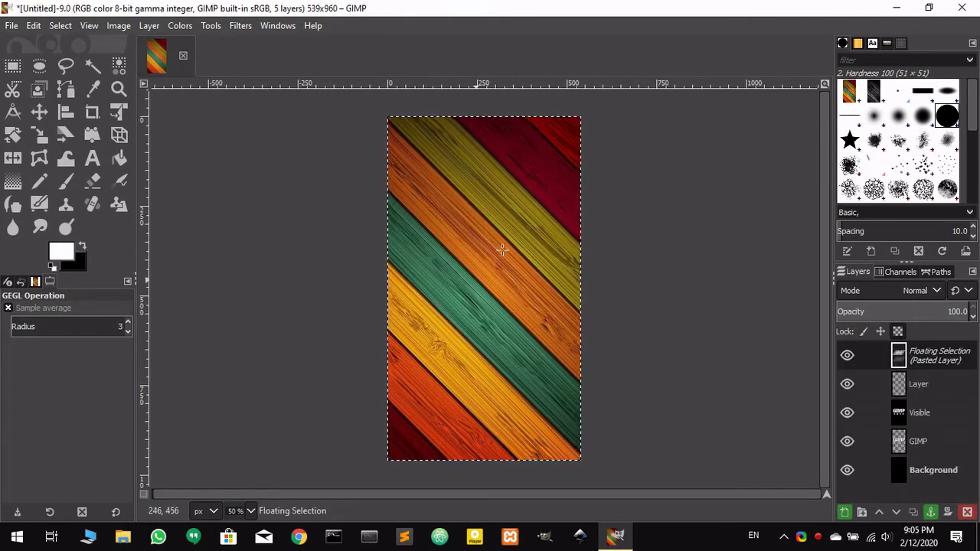
pyautogui.click(931, 512)
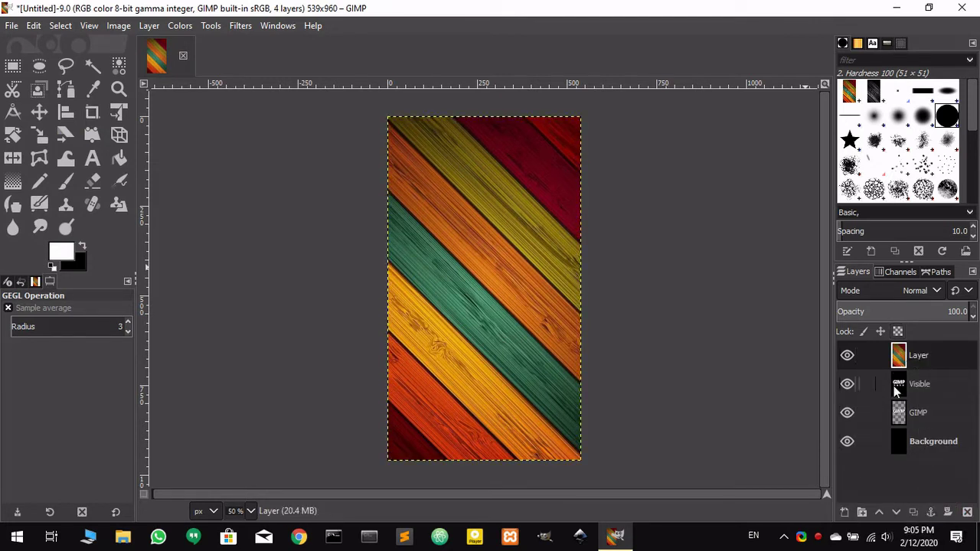
# Step: Start a Bump Map filter on the wood layer with the Visible layer as its aux input
pyautogui.click(239, 26)
pyautogui.moveTo(282, 289)
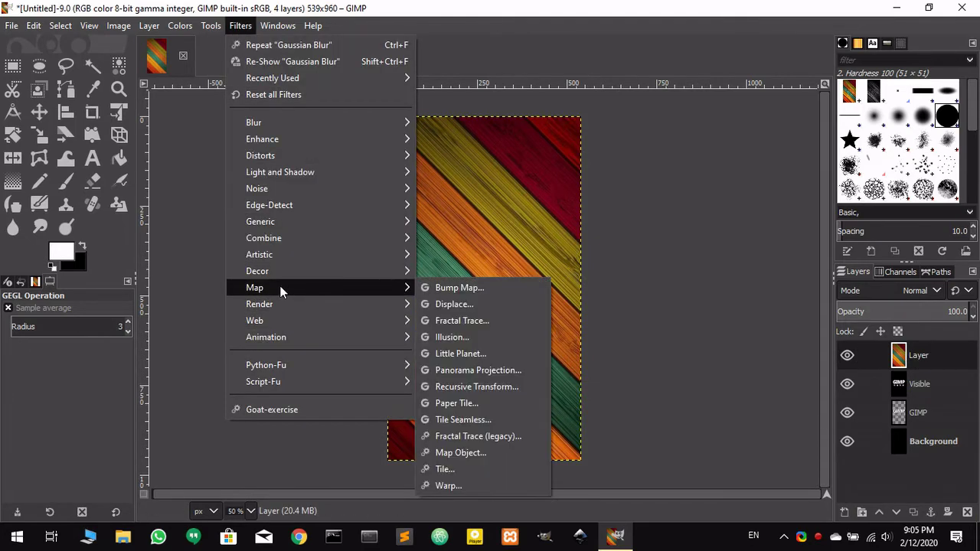
pyautogui.click(474, 291)
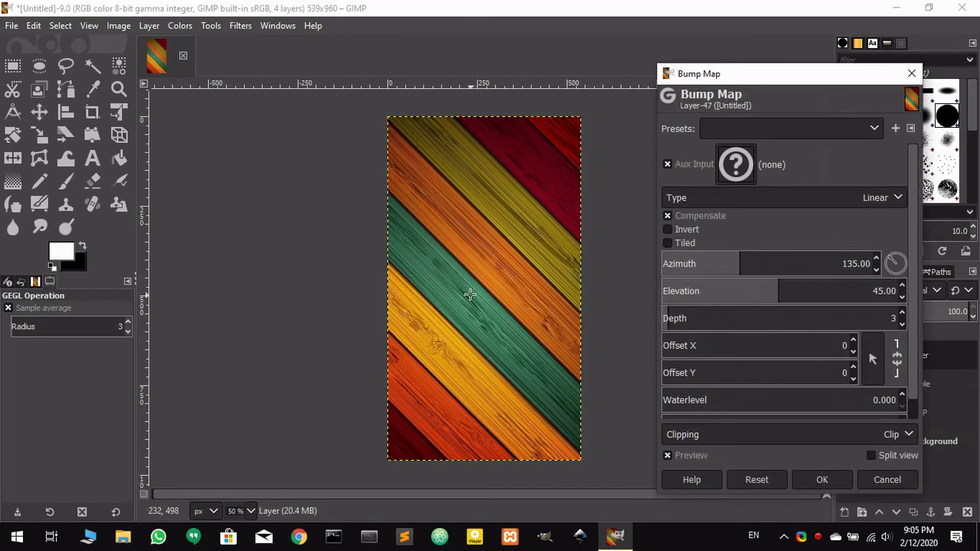
pyautogui.click(734, 167)
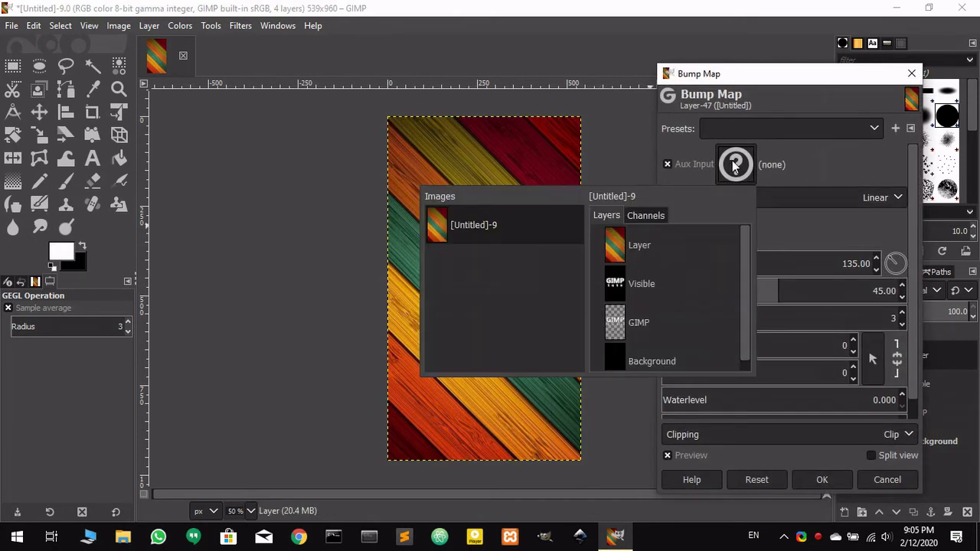
pyautogui.click(615, 285)
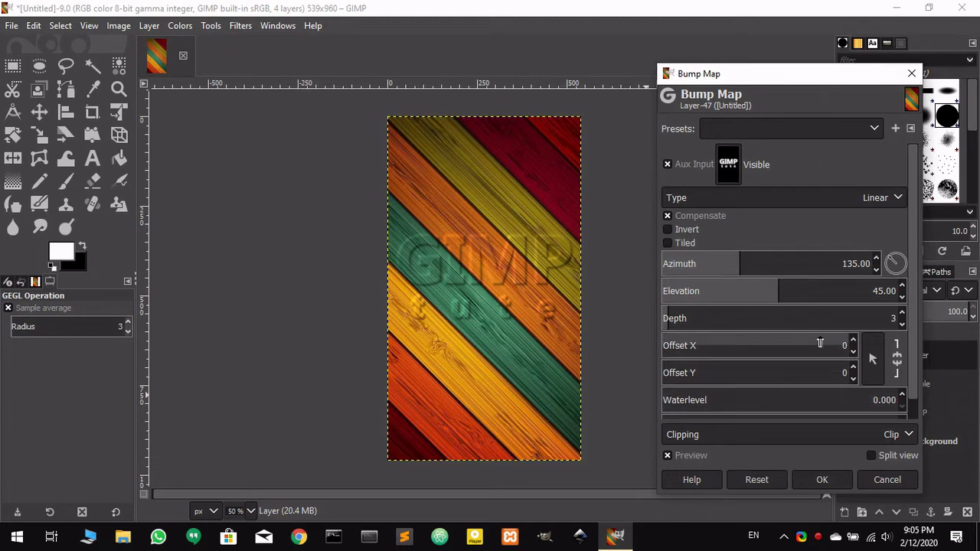
# Step: Set the bump map's depth to 17, rotate its azimuth to relight the lettering, and apply the filter
pyautogui.click(901, 312)
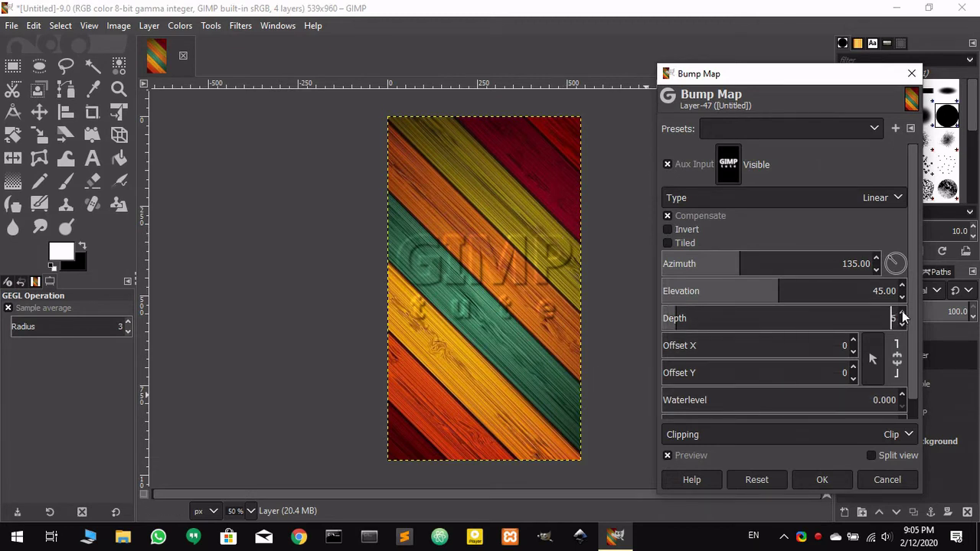
pyautogui.click(902, 312)
pyautogui.click(902, 312)
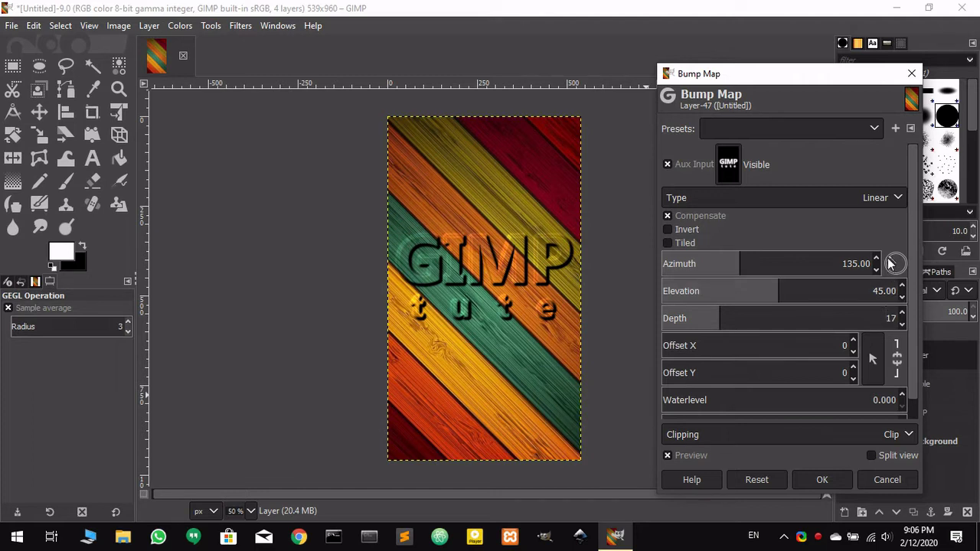
pyautogui.moveTo(891, 262); pyautogui.dragTo(899, 261)
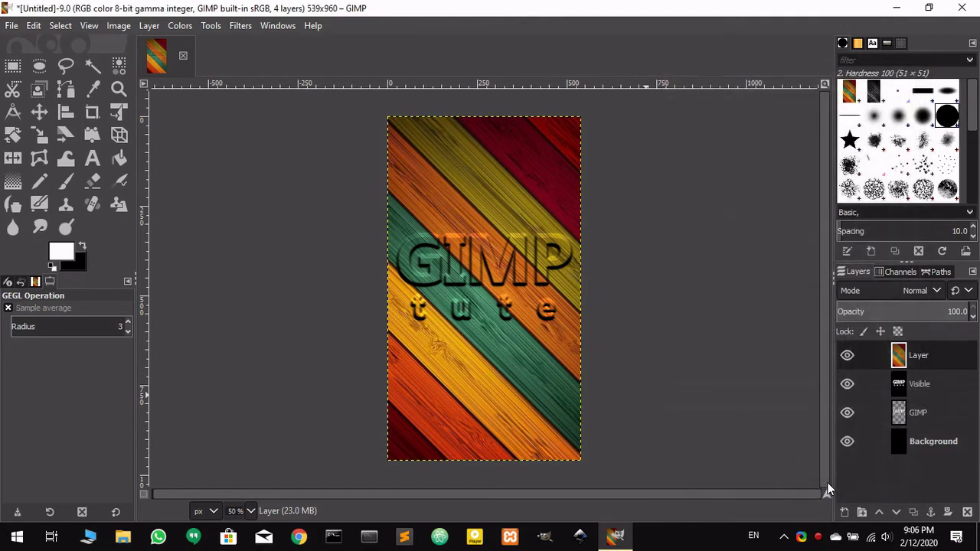
# Step: Add a layer mask initialised to white (full opacity) to the wood layer
pyautogui.rightClick(908, 360)
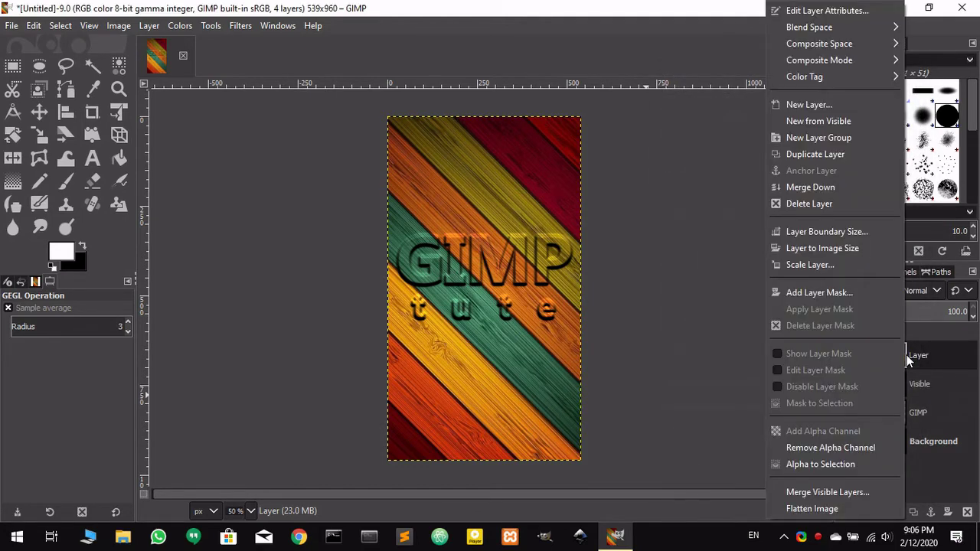
pyautogui.click(833, 295)
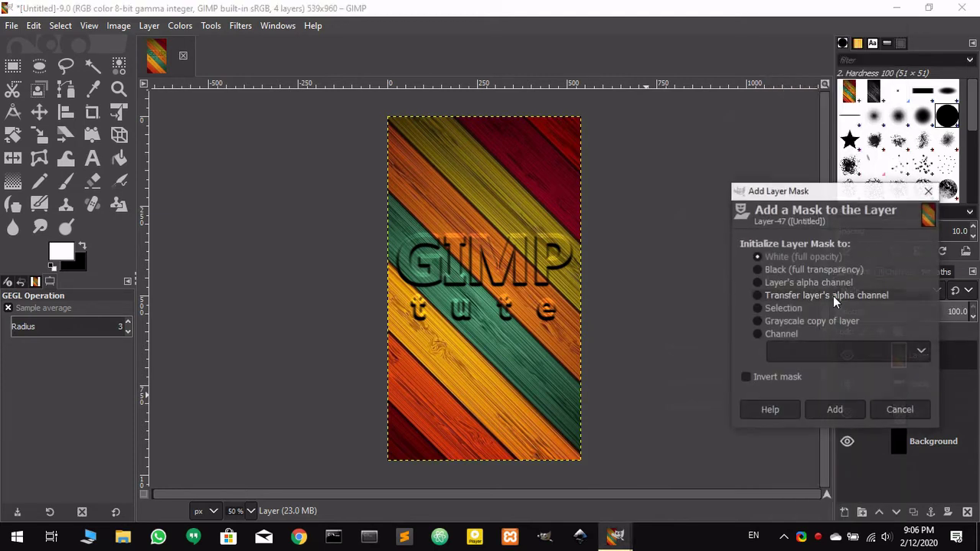
pyautogui.click(836, 410)
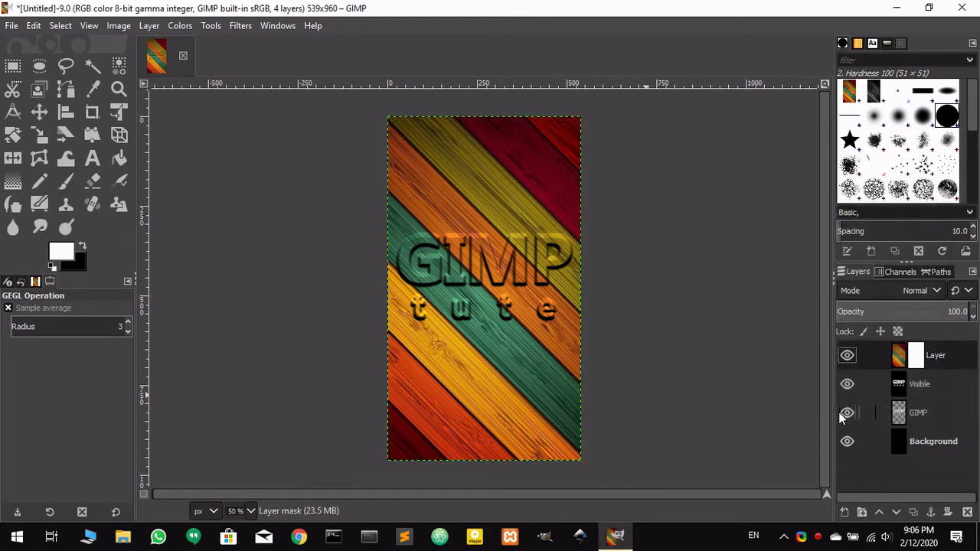
# Step: Copy the Visible layer's contents into the wood layer's mask and anchor the pasted selection
pyautogui.click(899, 390)
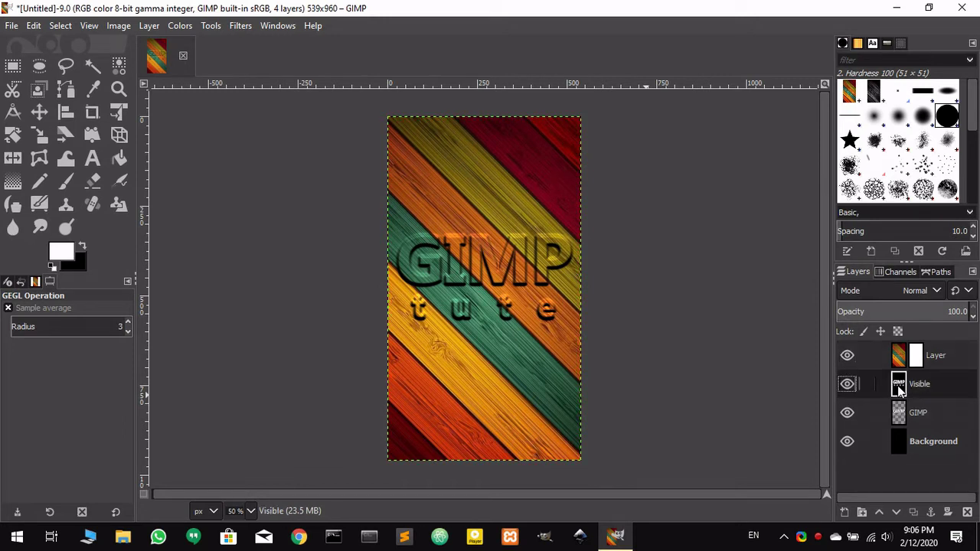
pyautogui.hotkey('ctrl', 'c')
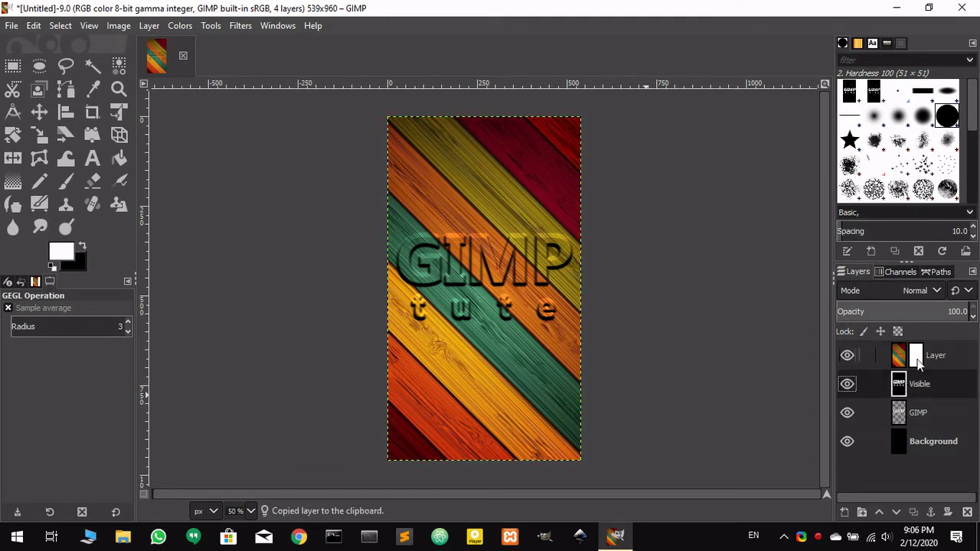
pyautogui.click(918, 362)
pyautogui.hotkey('ctrl', 'v')
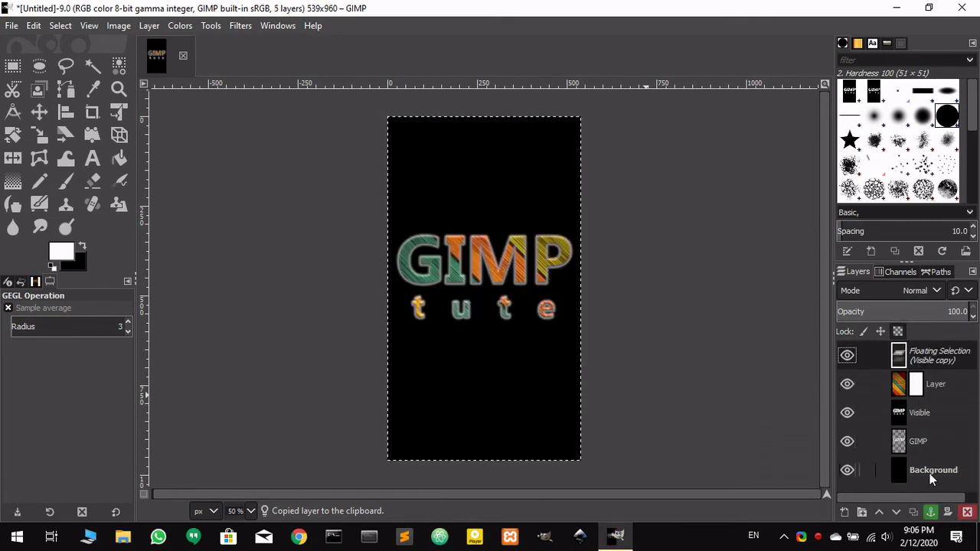
pyautogui.click(931, 512)
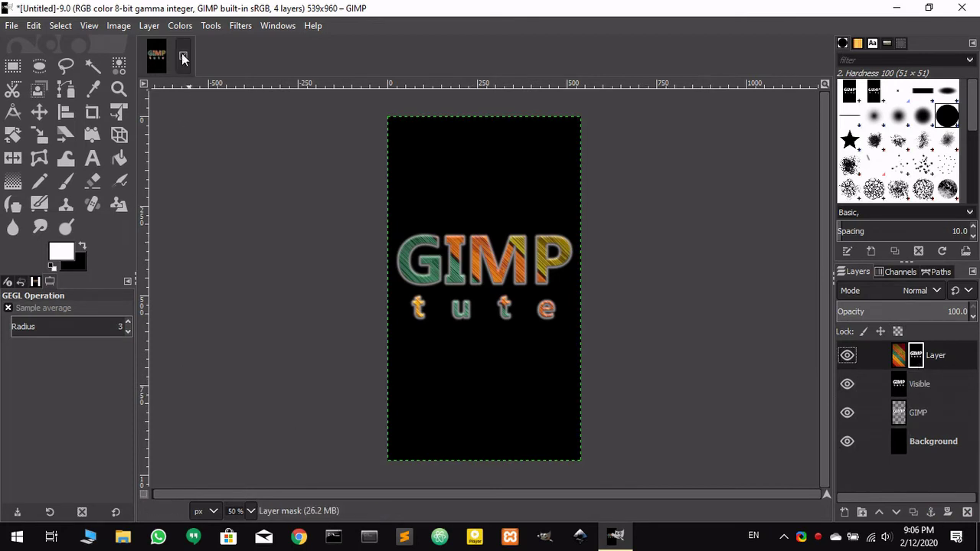
# Step: Apply Levels to the wood layer's mask, raising the low input to 38 and brightening the midtones to thicken the letter edges
pyautogui.click(181, 28)
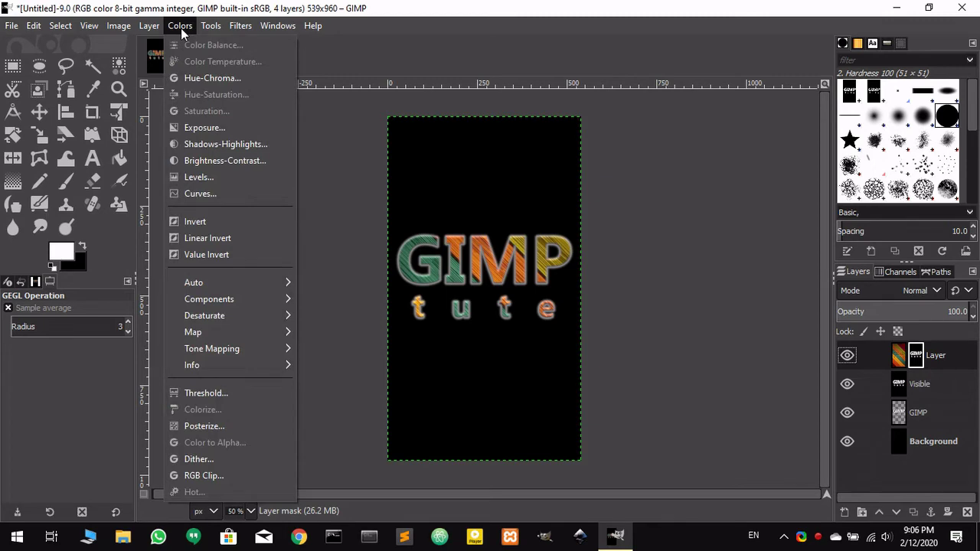
pyautogui.click(200, 175)
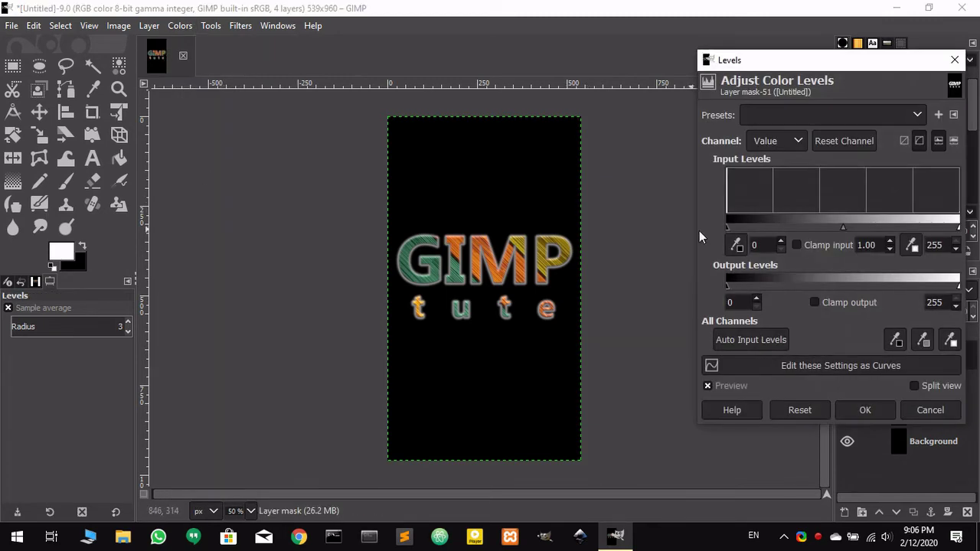
pyautogui.moveTo(728, 228); pyautogui.dragTo(811, 227)
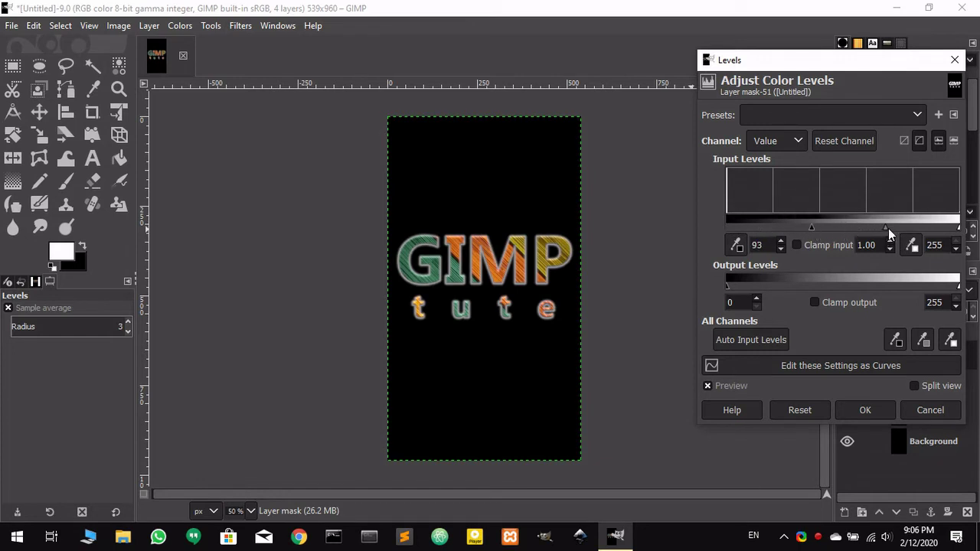
pyautogui.moveTo(886, 229); pyautogui.dragTo(747, 235)
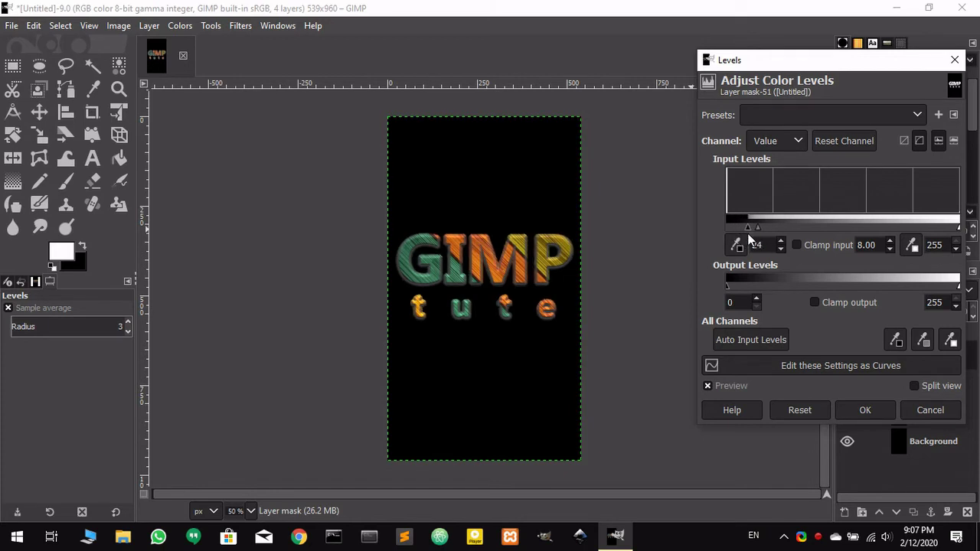
pyautogui.moveTo(757, 228)
pyautogui.mouseDown()
pyautogui.moveTo(782, 234)
pyautogui.moveTo(761, 227)
pyautogui.mouseUp()
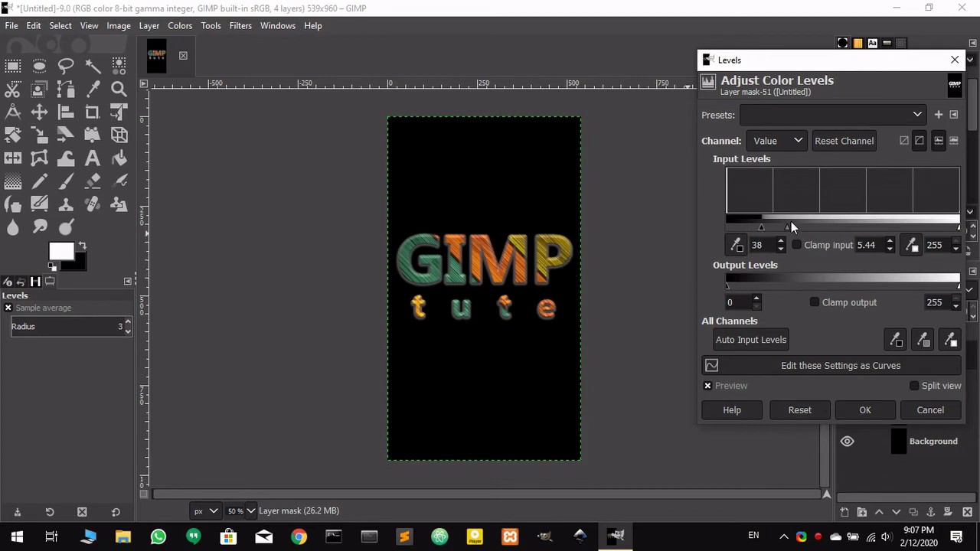
pyautogui.moveTo(787, 226); pyautogui.dragTo(772, 228)
pyautogui.click(860, 411)
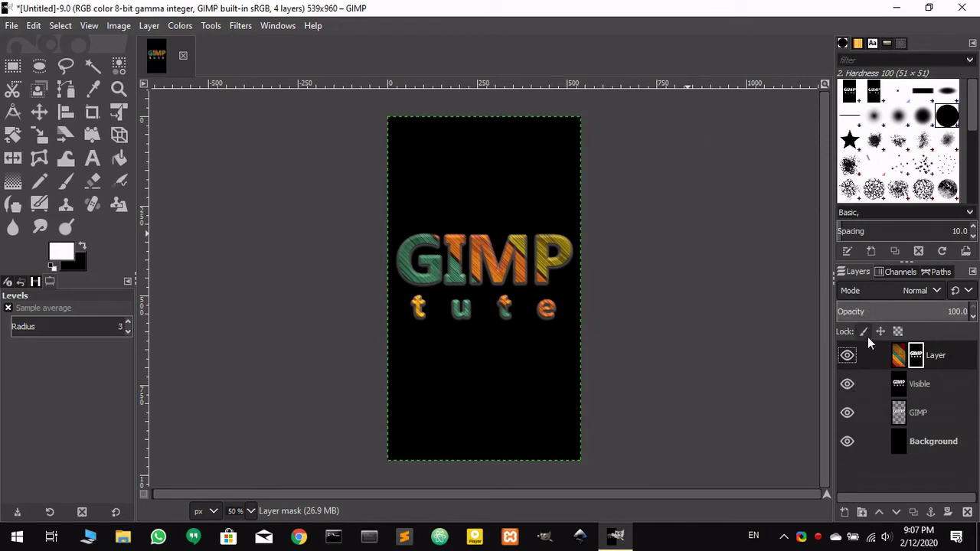
# Step: Add a new transparent layer at the top of the stack and bucket-fill it with a muted purple foreground colour
pyautogui.click(844, 511)
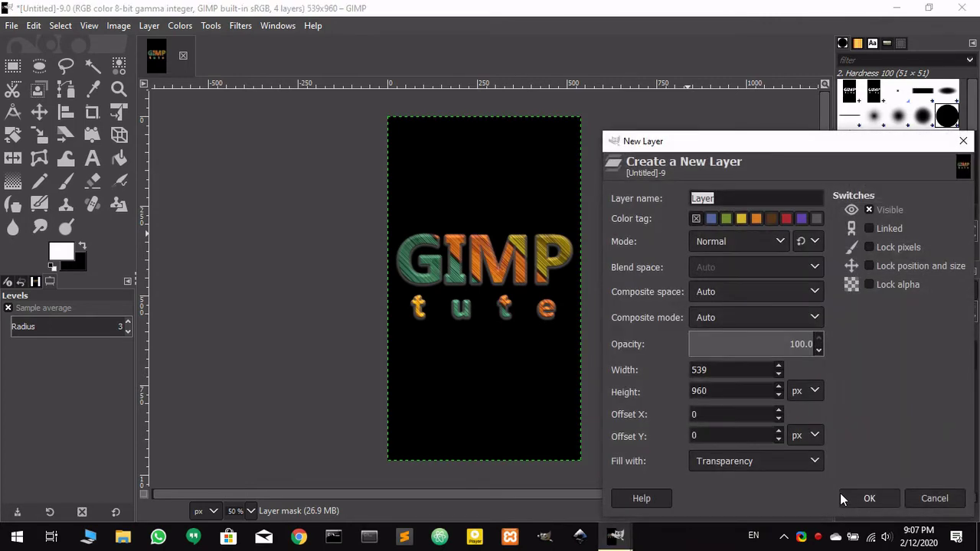
pyautogui.click(861, 495)
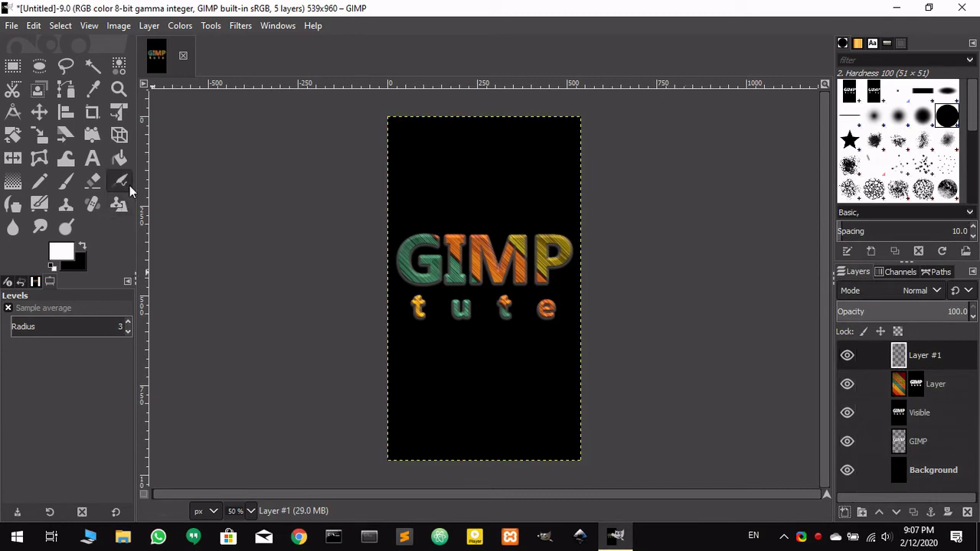
pyautogui.click(121, 159)
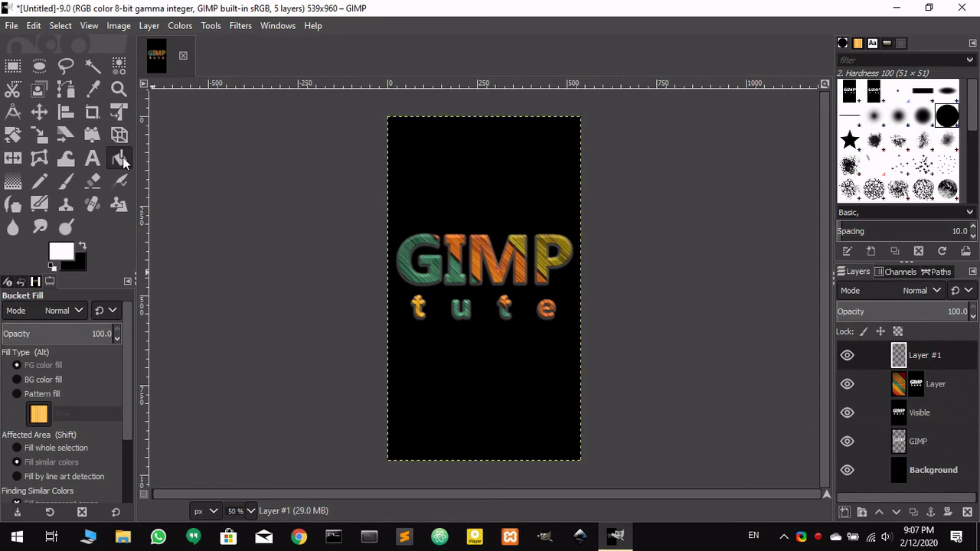
pyautogui.click(67, 254)
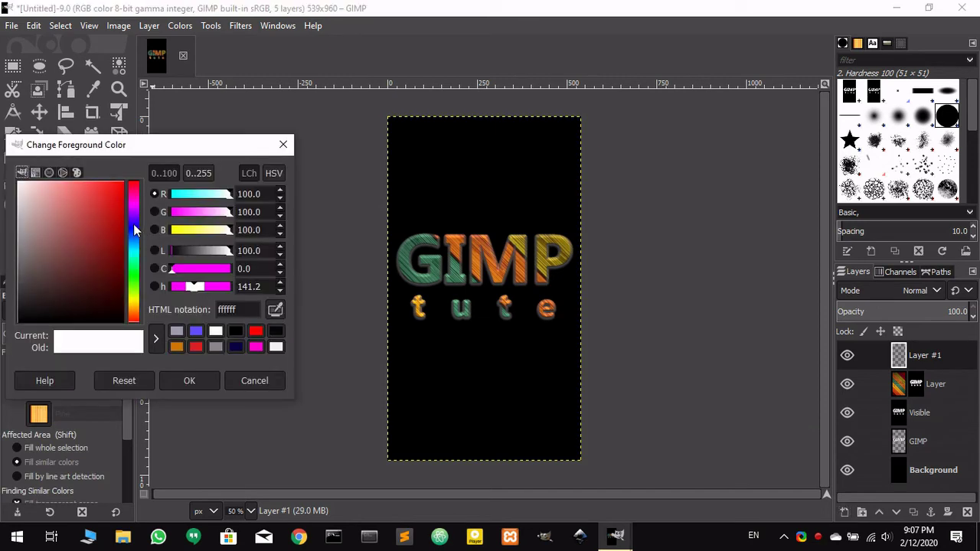
pyautogui.click(133, 223)
pyautogui.moveTo(68, 235); pyautogui.dragTo(47, 231)
pyautogui.click(189, 380)
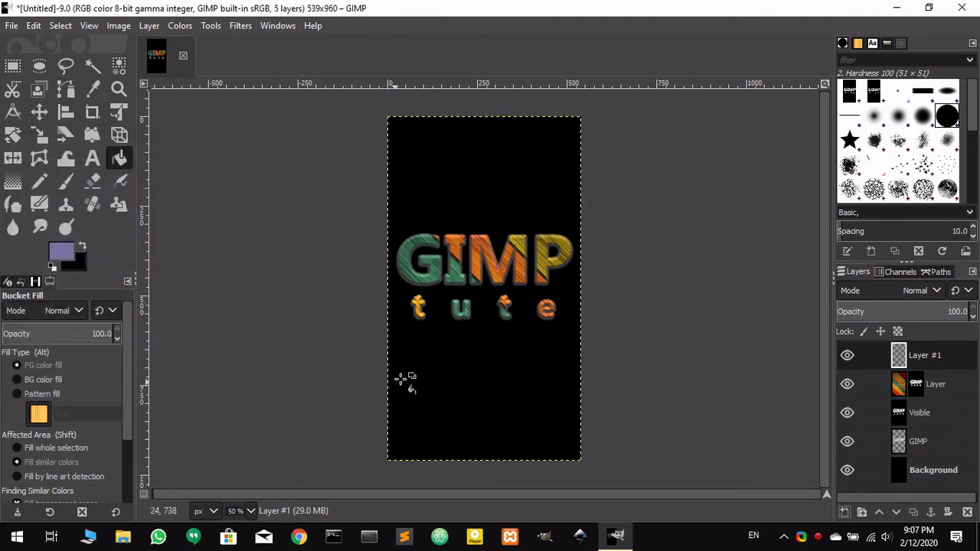
pyautogui.click(435, 371)
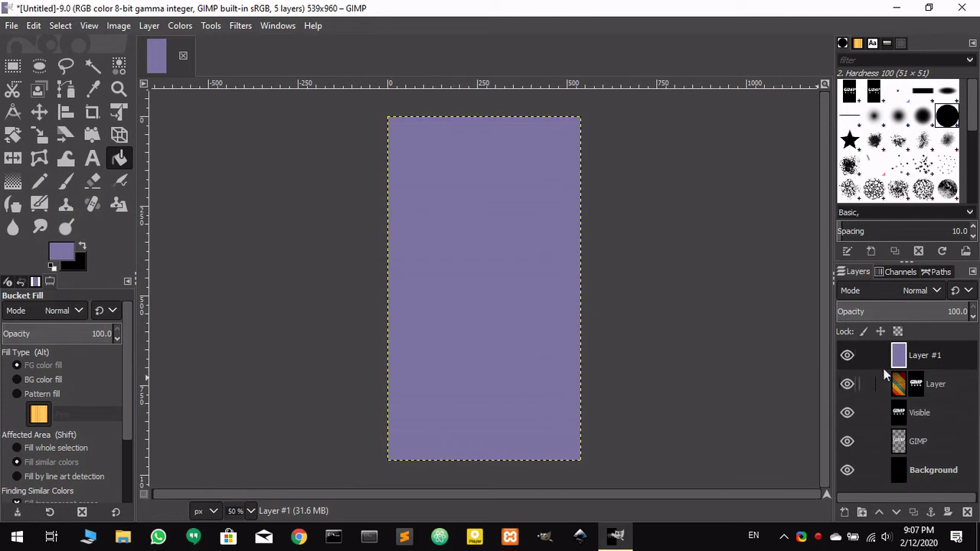
# Step: Lower the purple layer one place so it lies directly beneath the masked wood layer
pyautogui.moveTo(919, 360)
pyautogui.mouseDown()
pyautogui.moveTo(936, 353)
pyautogui.moveTo(942, 376)
pyautogui.moveTo(932, 402)
pyautogui.moveTo(898, 404)
pyautogui.moveTo(902, 415)
pyautogui.moveTo(902, 350)
pyautogui.moveTo(908, 360)
pyautogui.mouseUp()
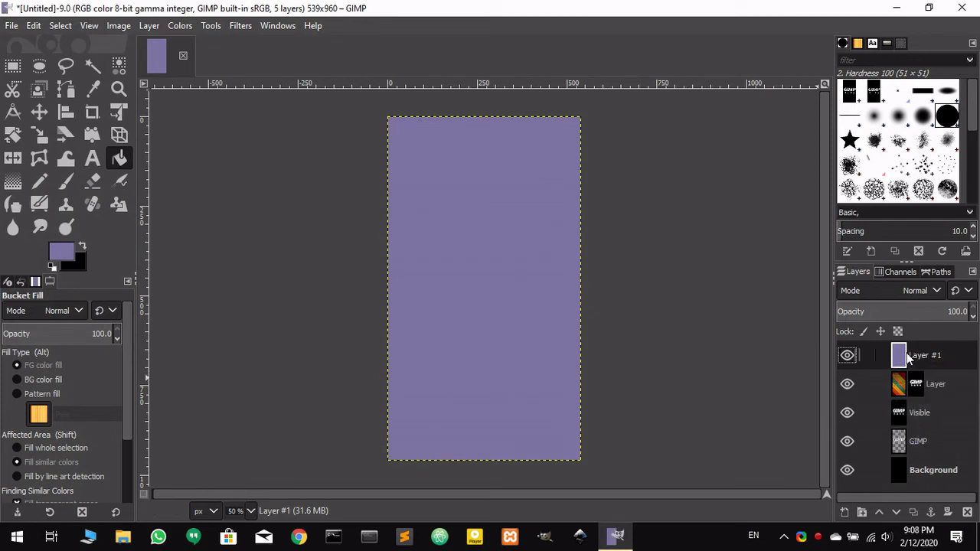
pyautogui.click(901, 509)
pyautogui.click(880, 511)
pyautogui.click(896, 512)
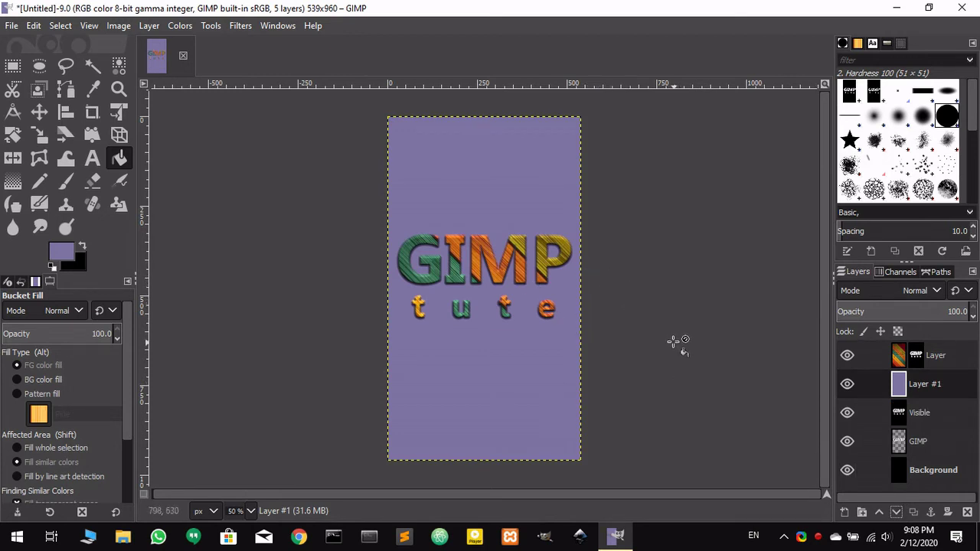
# Step: Duplicate the Visible layer and invert the copy's colours to get black lettering on white
pyautogui.click(908, 417)
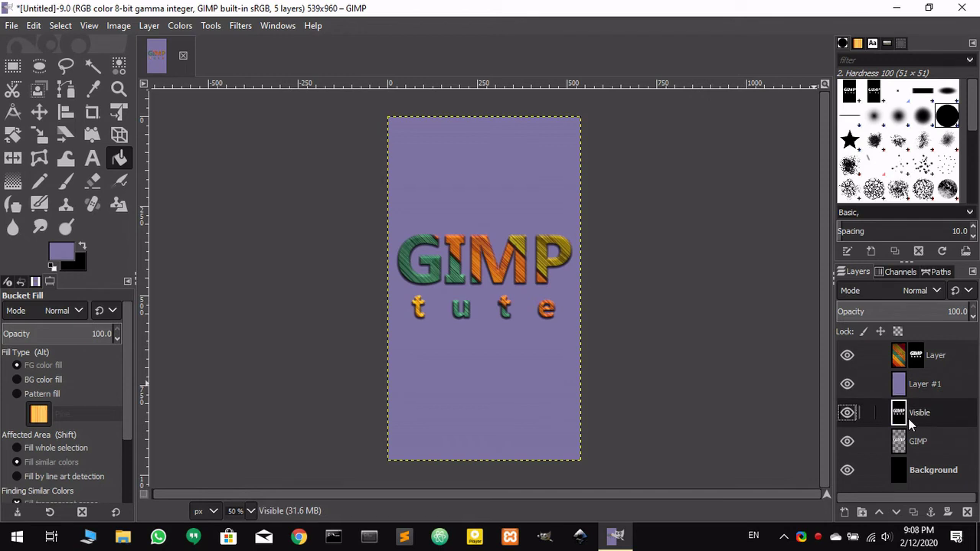
pyautogui.click(914, 513)
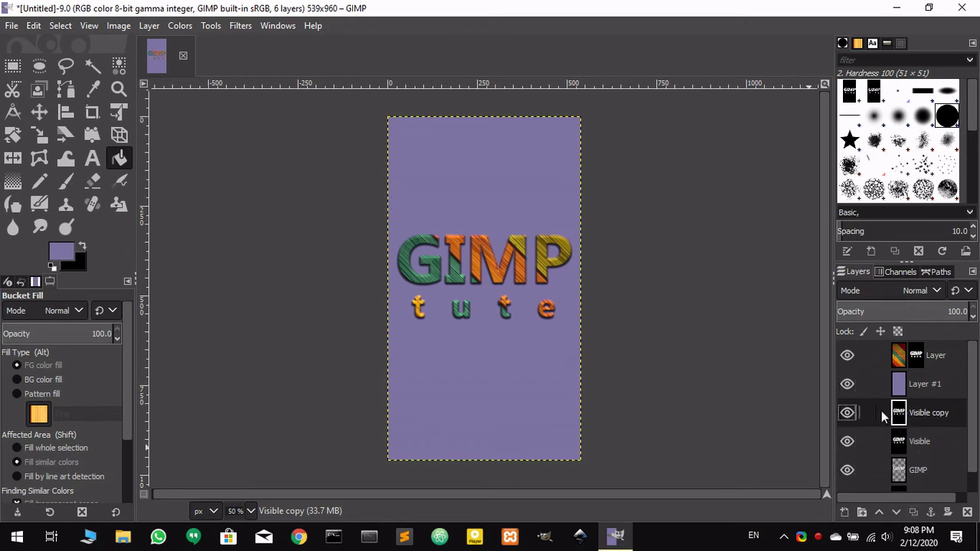
pyautogui.click(184, 26)
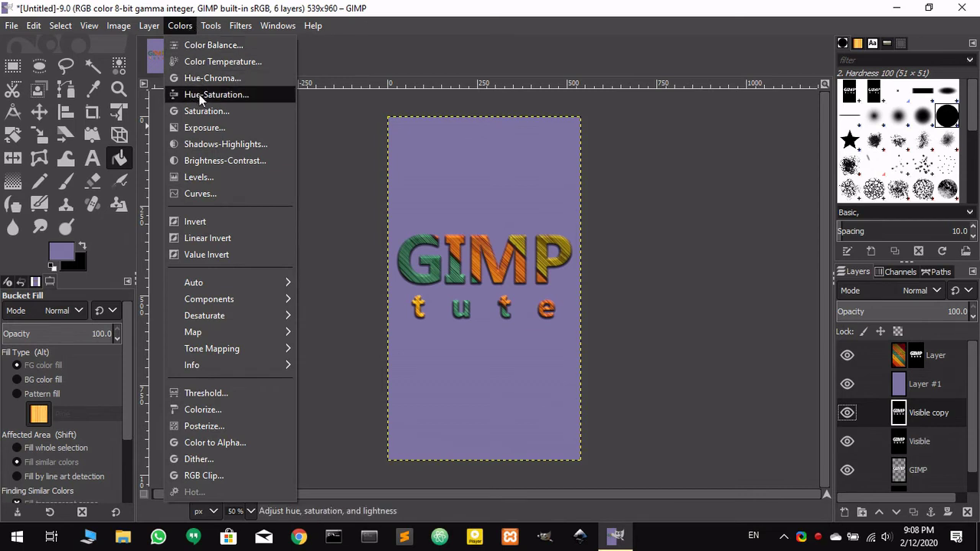
pyautogui.click(213, 219)
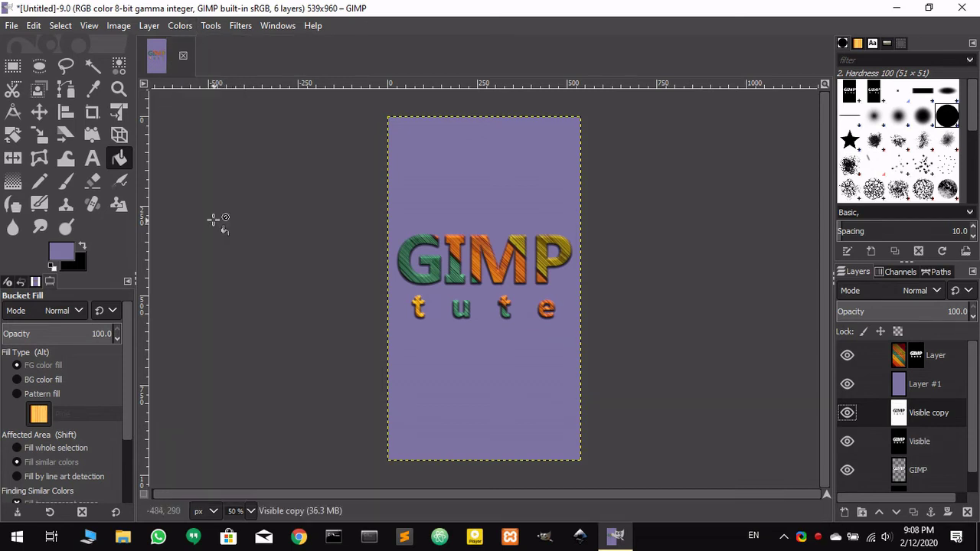
pyautogui.rightClick(896, 421)
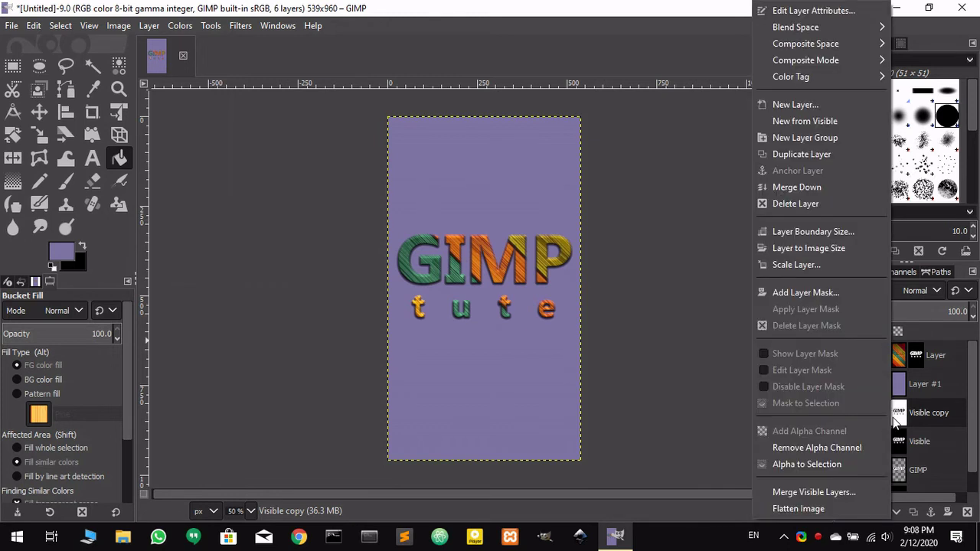
pyautogui.press('Escape')
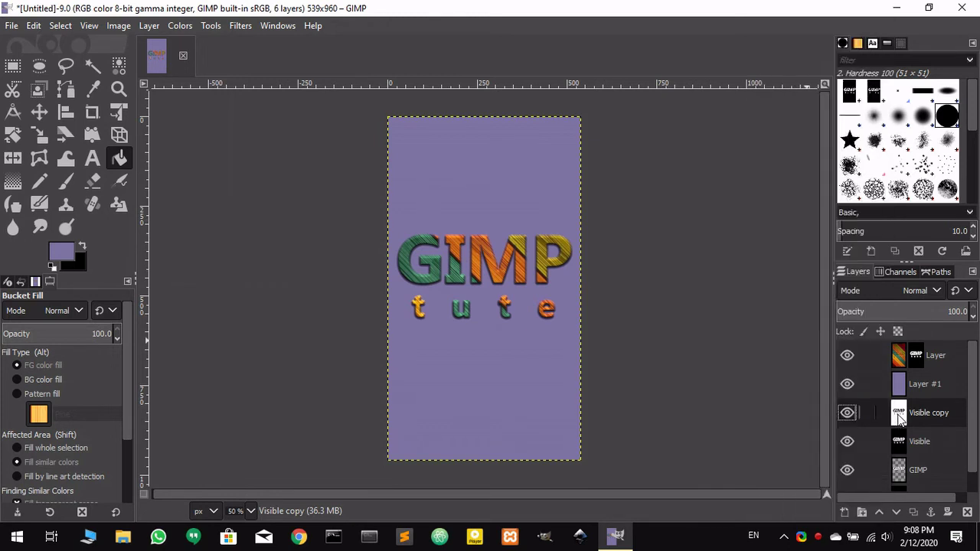
# Step: Apply Color to Alpha with white on the inverted Visible copy and raise it above the purple layer
pyautogui.click(148, 26)
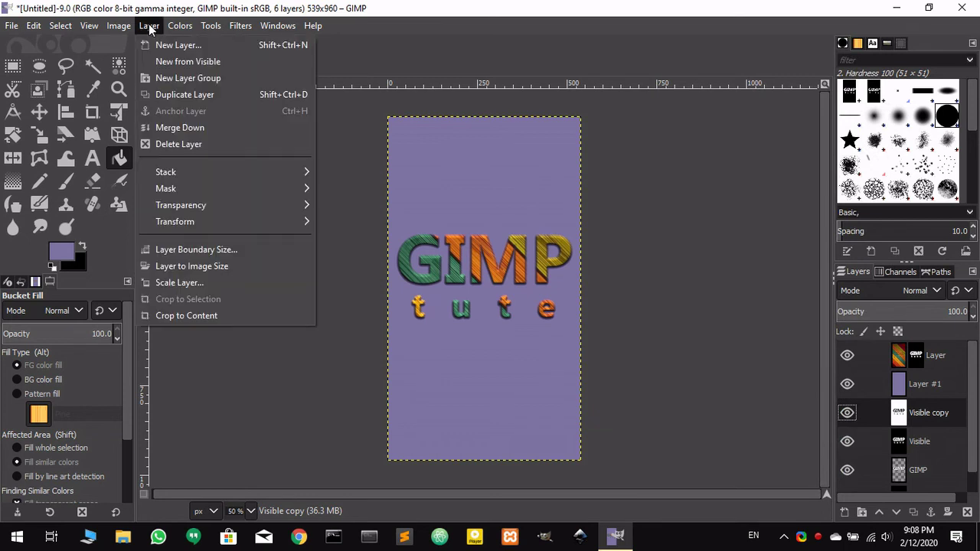
pyautogui.moveTo(206, 206)
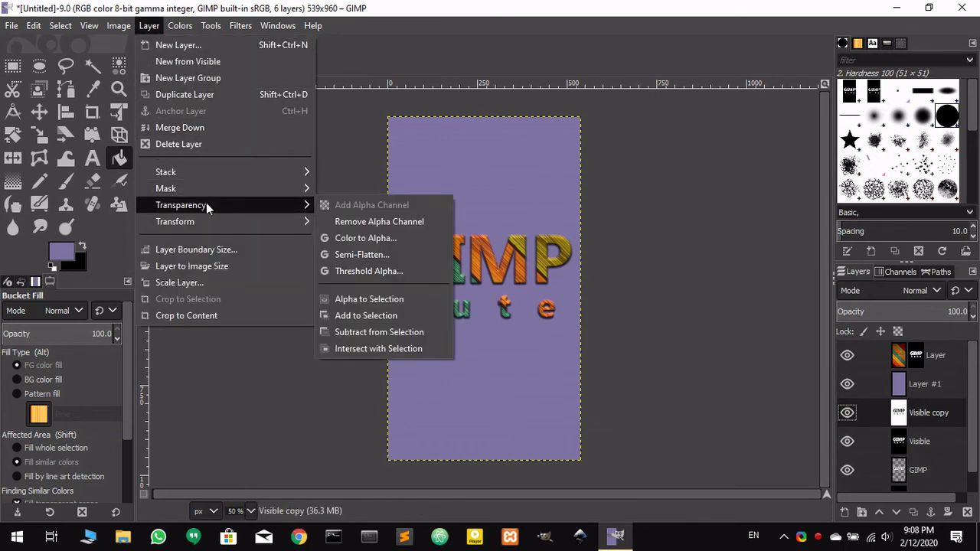
pyautogui.click(379, 245)
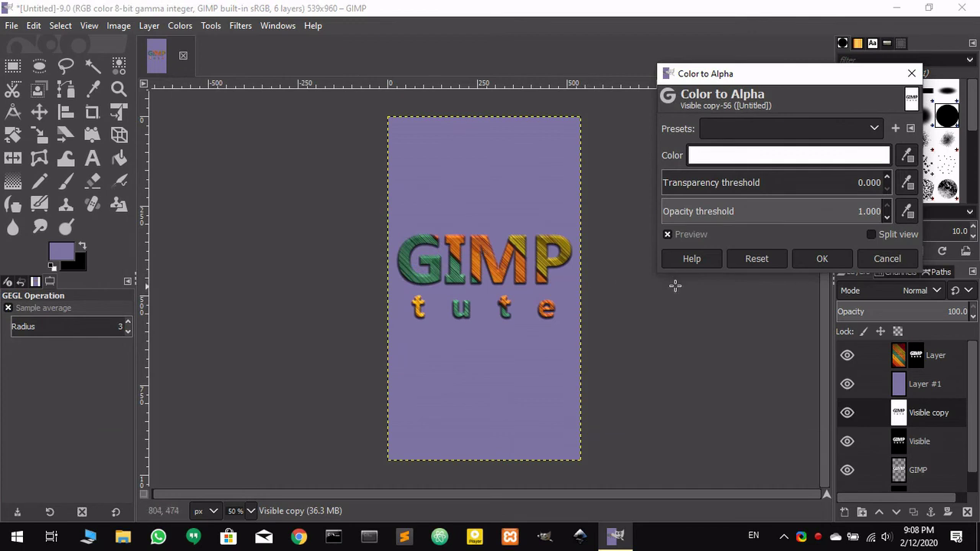
pyautogui.click(816, 259)
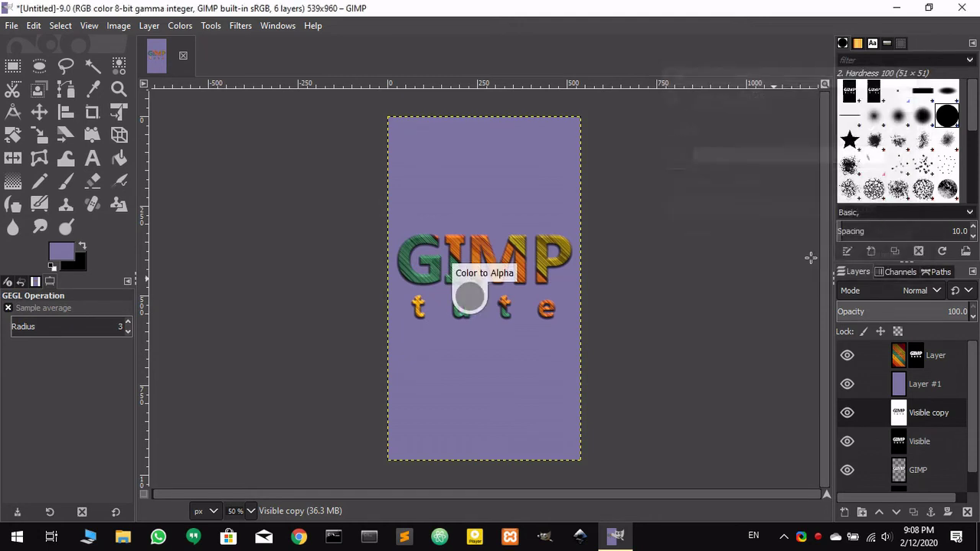
pyautogui.click(878, 507)
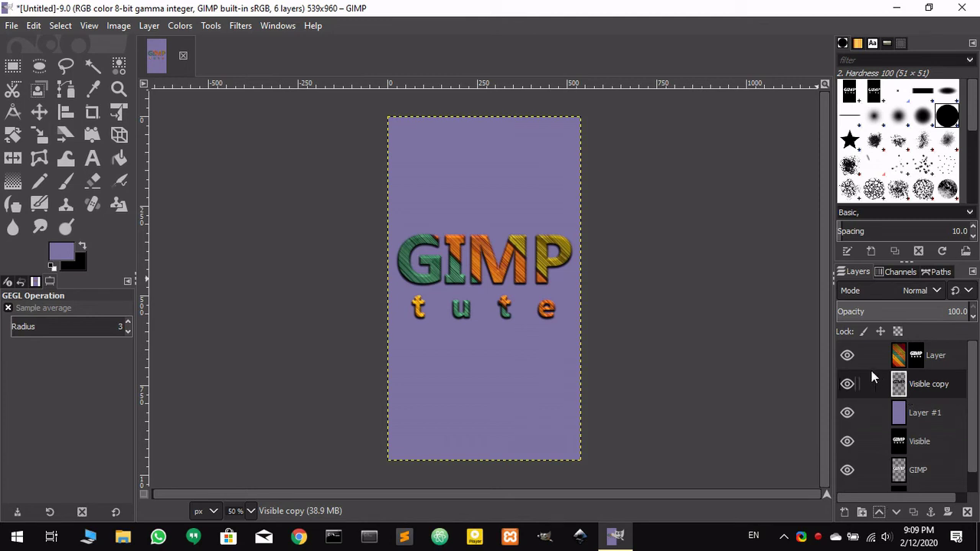
# Step: Offset the black lettering layer slightly down and to the right as a drop shadow, toggling the wood layer's visibility to compare
pyautogui.click(849, 362)
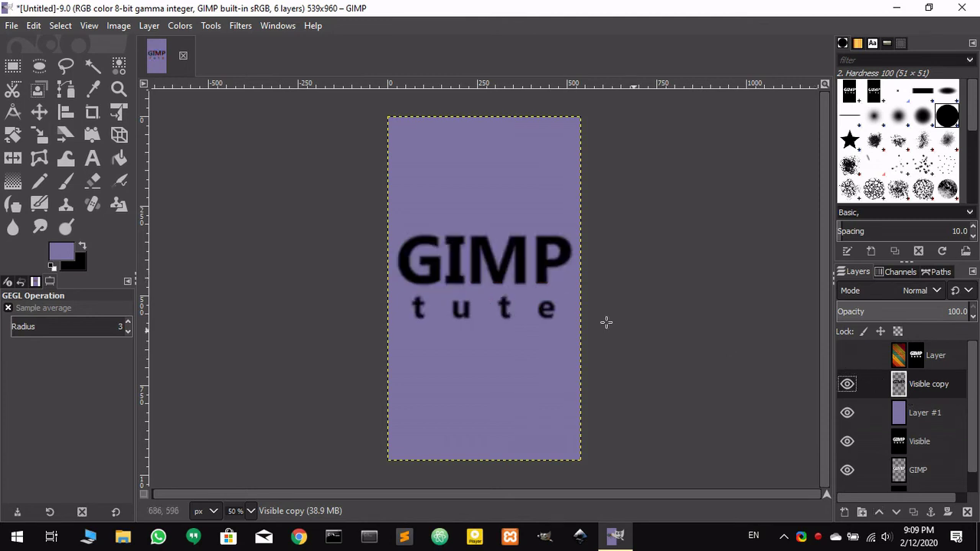
pyautogui.click(44, 112)
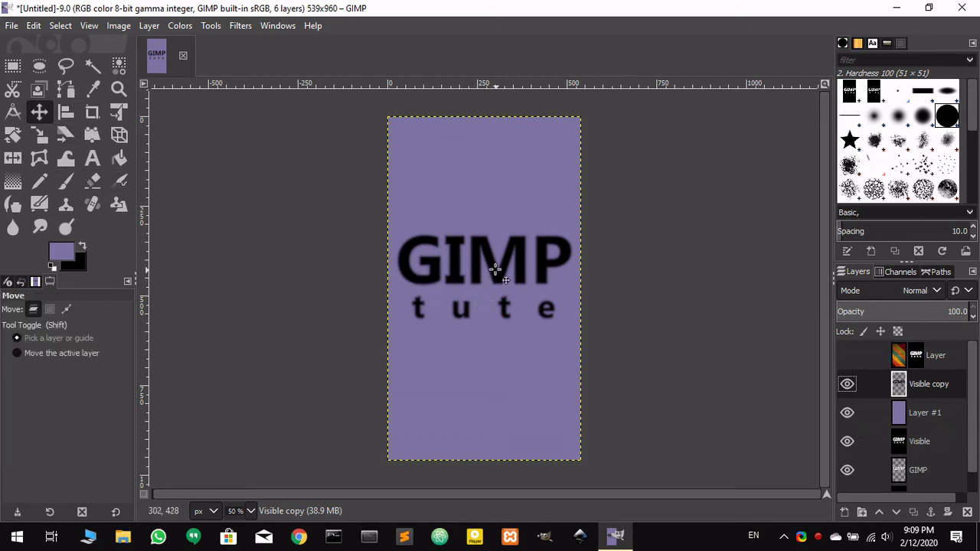
pyautogui.moveTo(493, 271); pyautogui.dragTo(499, 269)
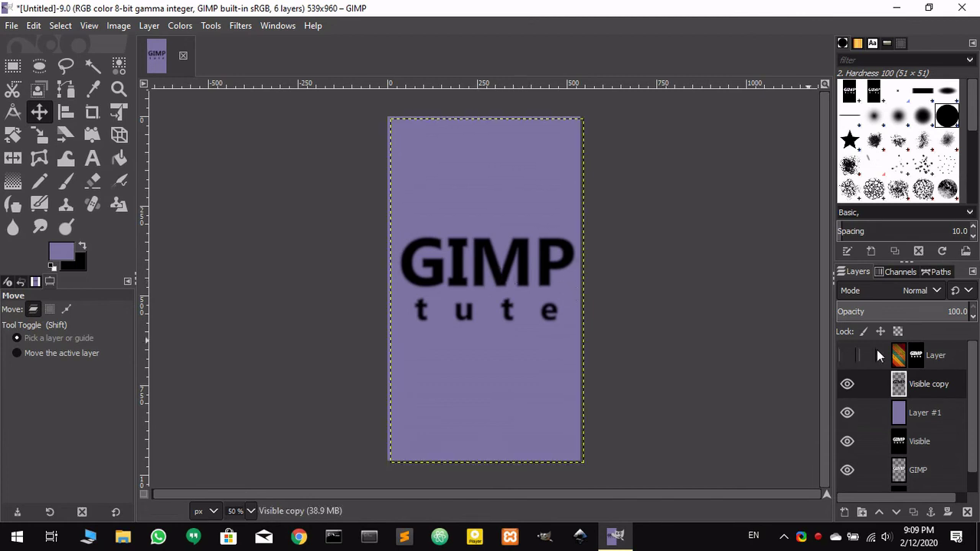
pyautogui.click(846, 356)
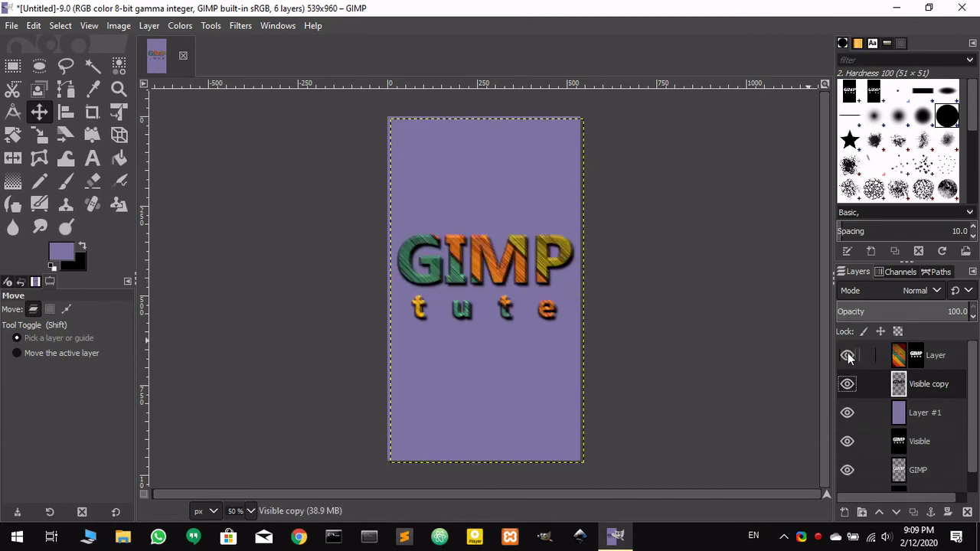
pyautogui.click(847, 356)
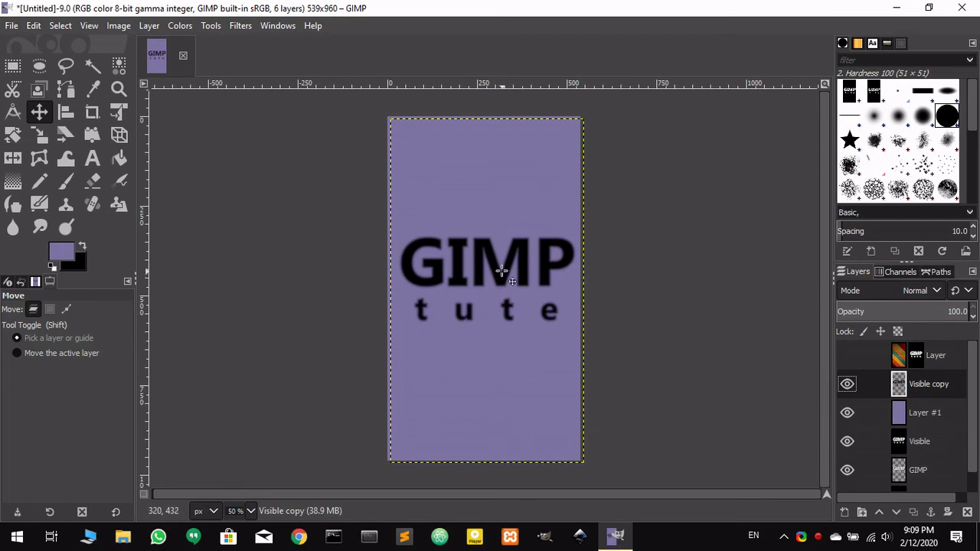
pyautogui.moveTo(501, 271); pyautogui.dragTo(505, 275)
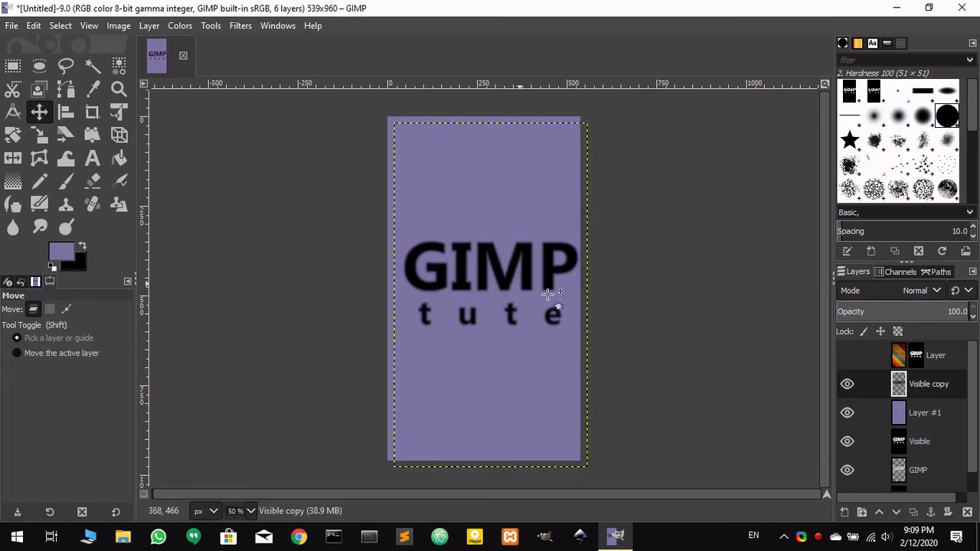
pyautogui.click(846, 355)
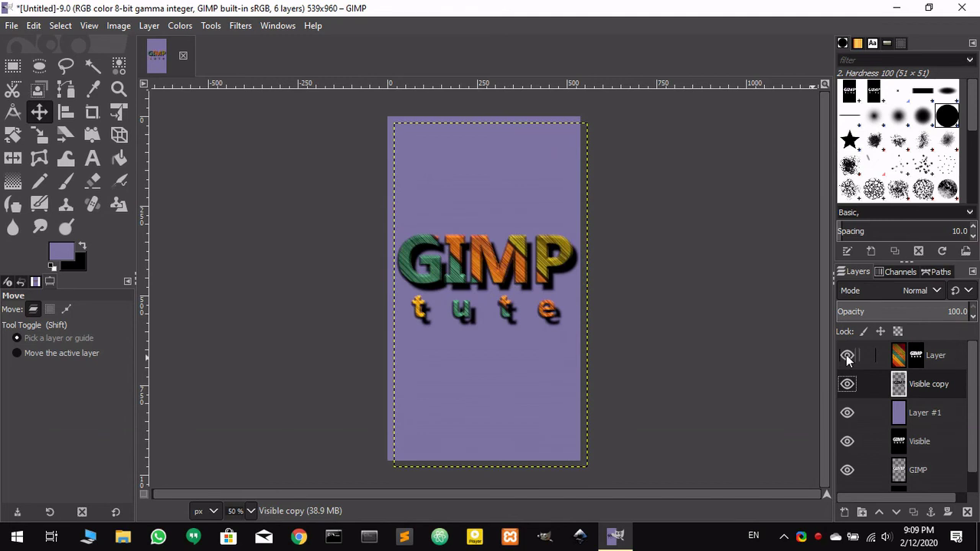
pyautogui.click(847, 355)
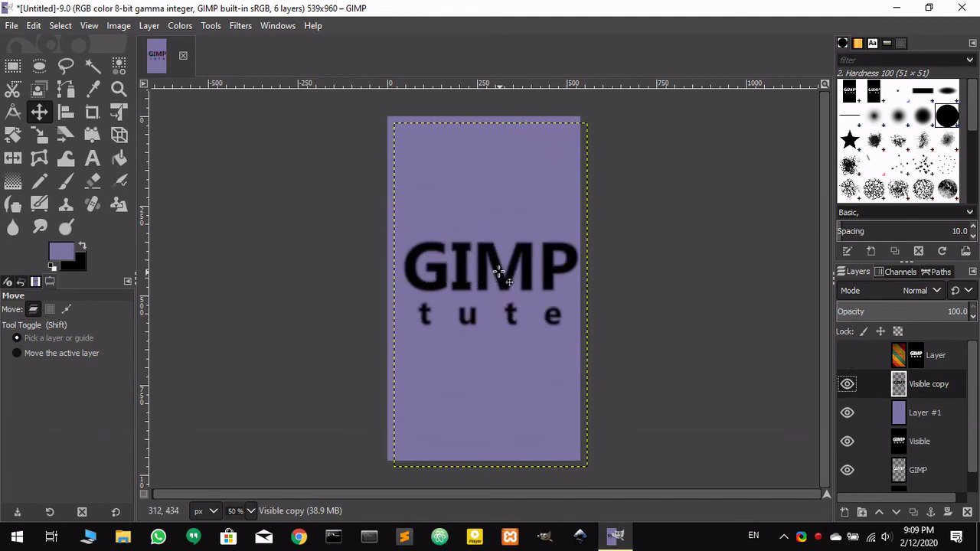
pyautogui.moveTo(498, 272); pyautogui.dragTo(498, 267)
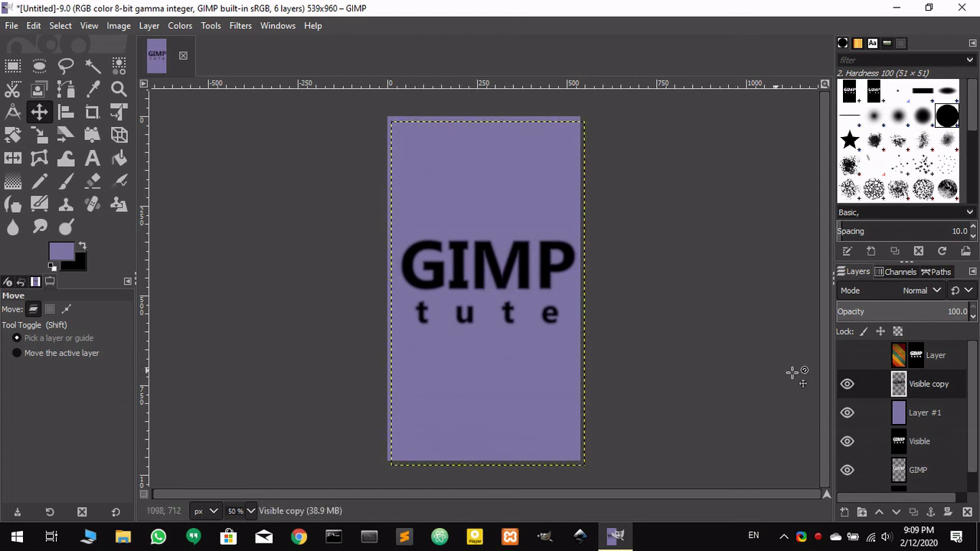
pyautogui.click(846, 356)
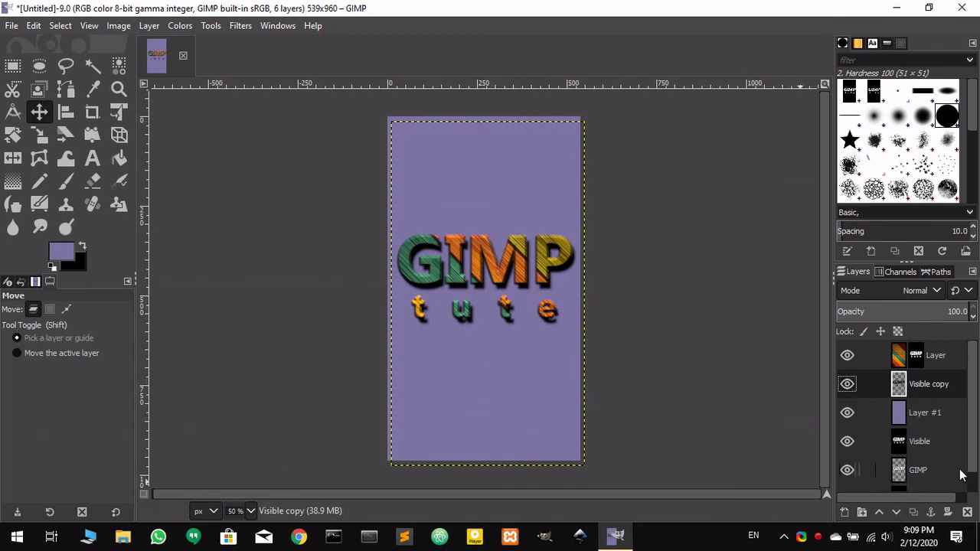
# Step: Apply the wood layer's mask and merge the layer down through the shadow copy into the purple layer
pyautogui.rightClick(900, 353)
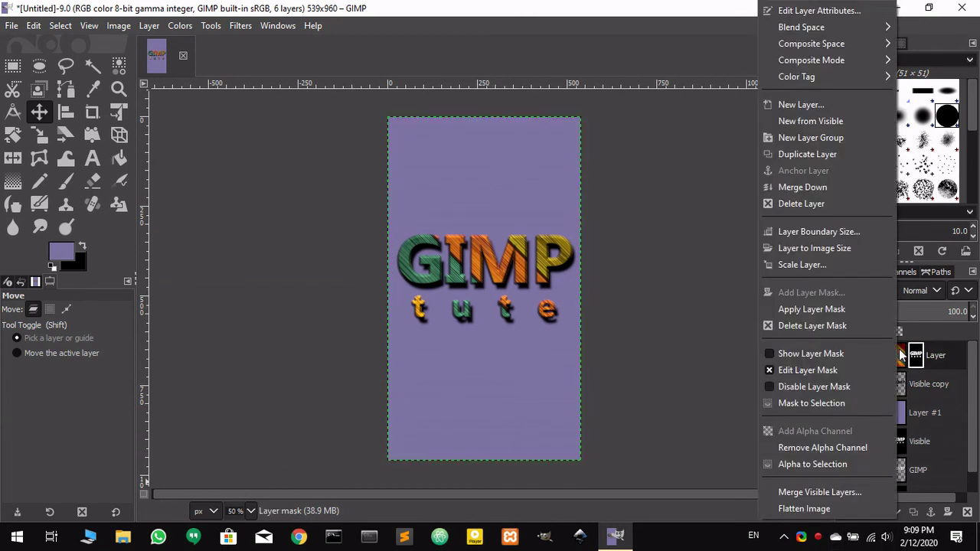
pyautogui.click(838, 311)
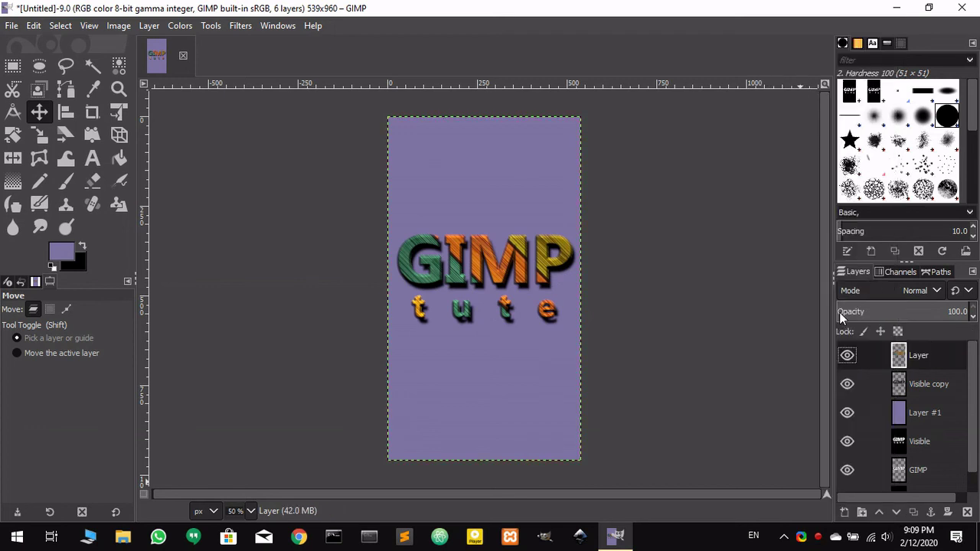
pyautogui.rightClick(899, 361)
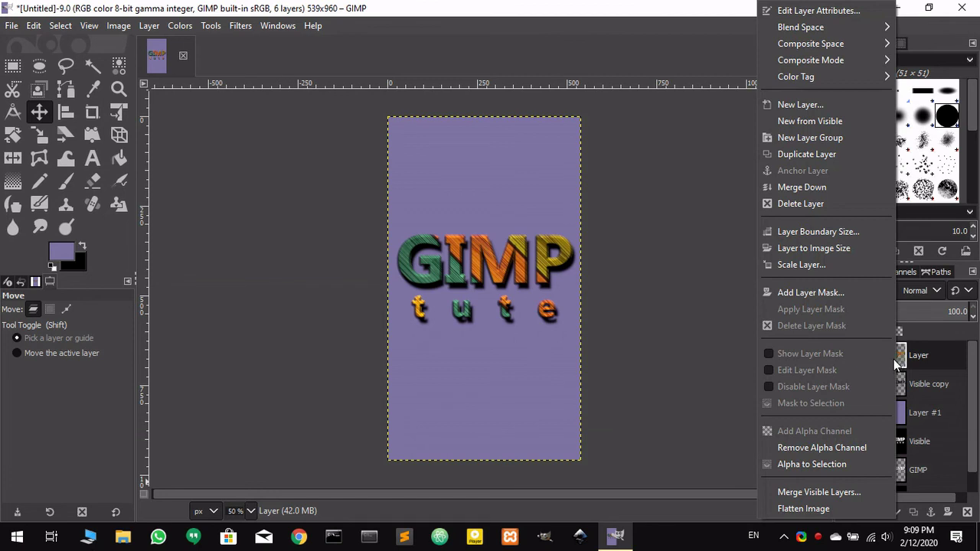
pyautogui.click(805, 188)
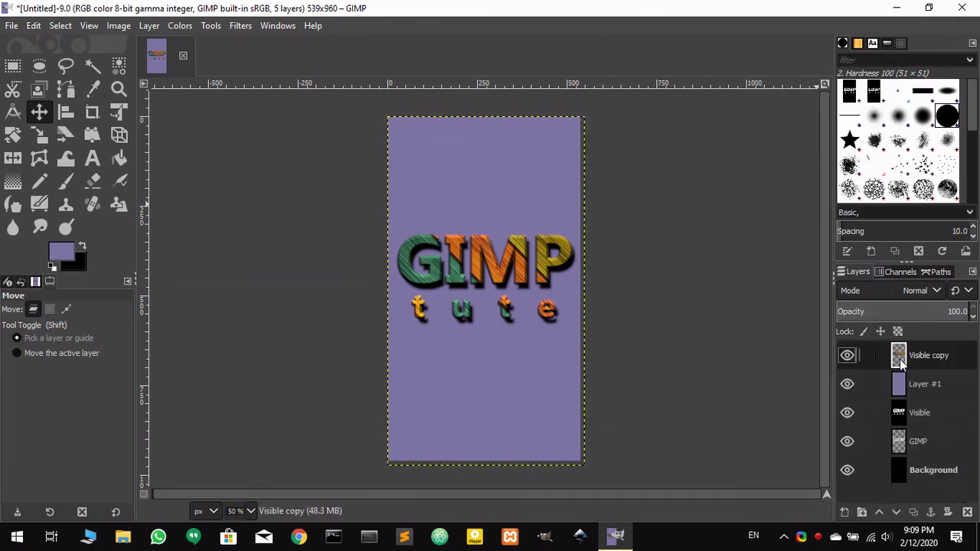
pyautogui.rightClick(901, 360)
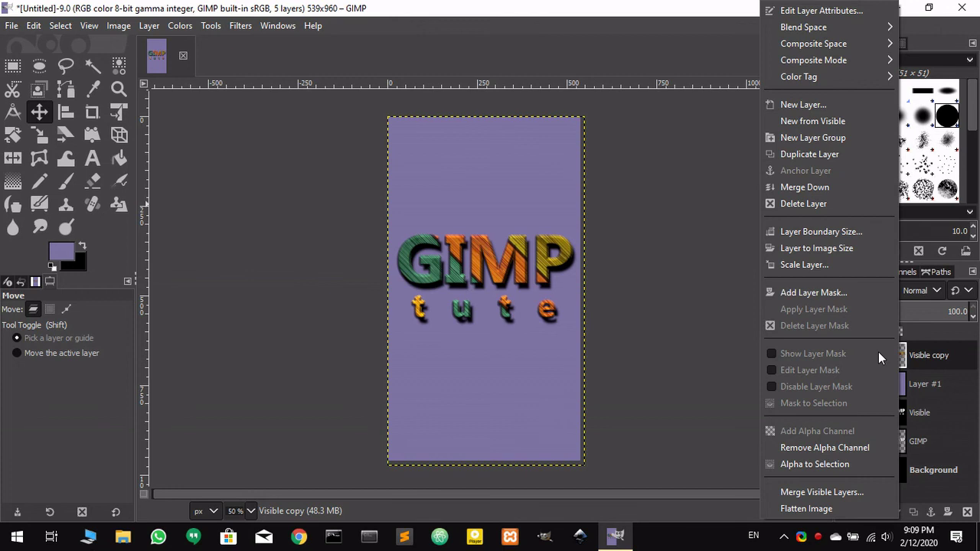
pyautogui.click(809, 187)
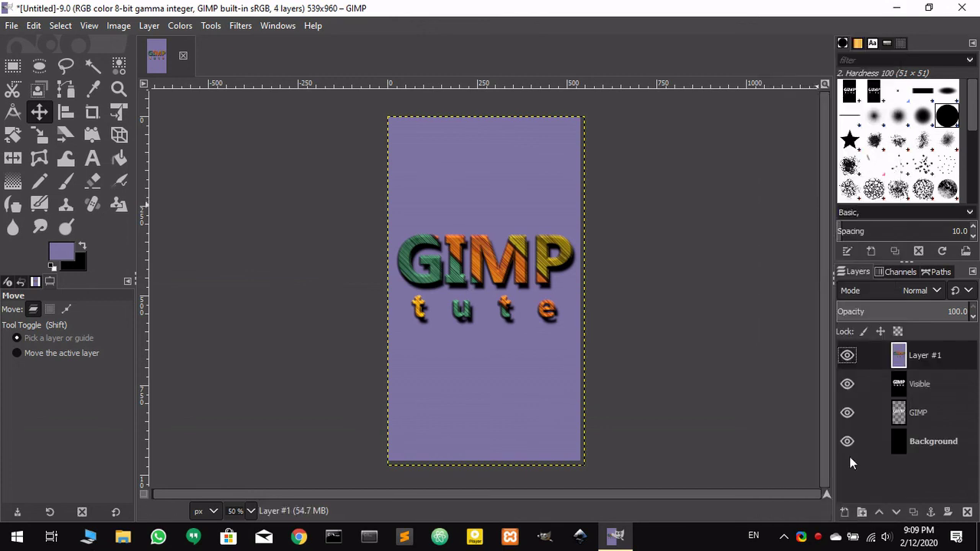
# Step: Hide and delete the Visible, GIMP and Background layers, keeping only the merged purple text layer
pyautogui.click(847, 414)
pyautogui.click(848, 442)
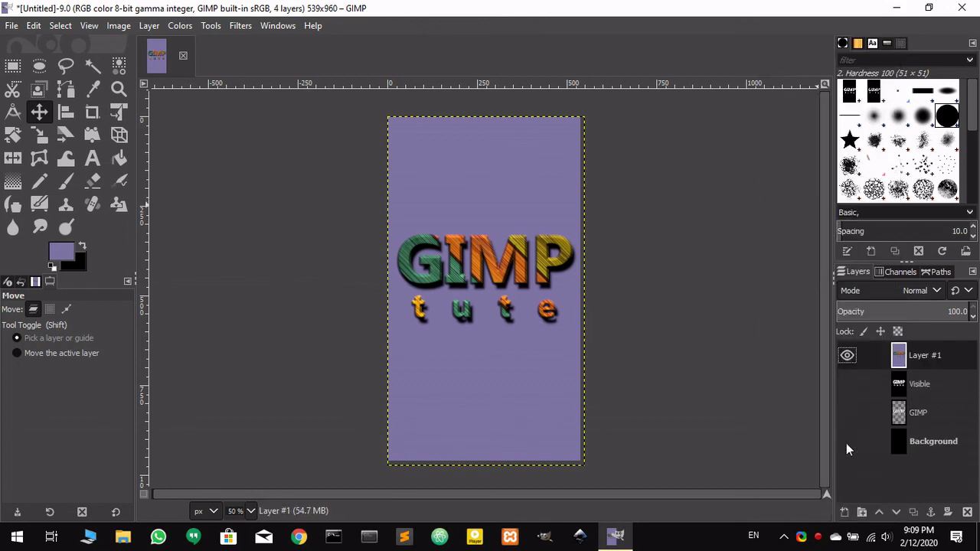
pyautogui.click(899, 390)
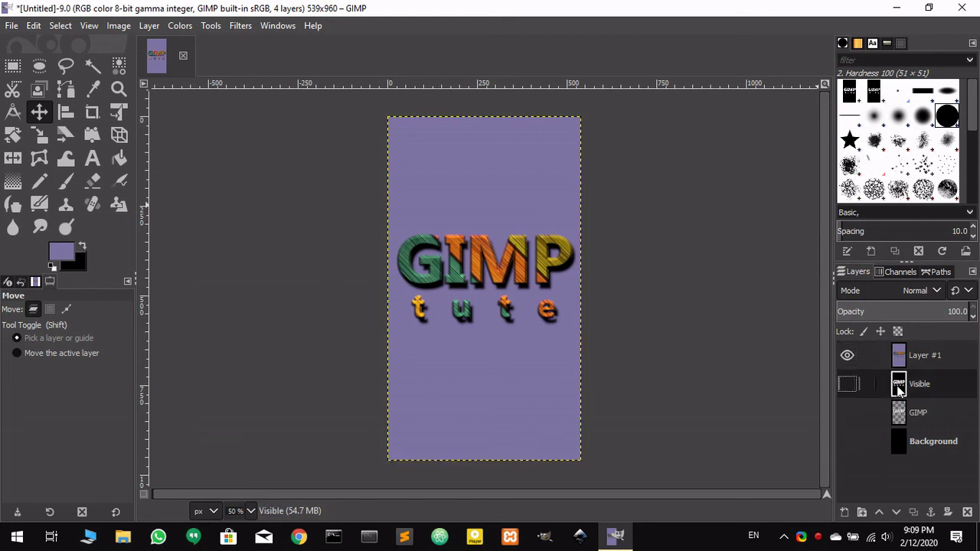
pyautogui.click(967, 512)
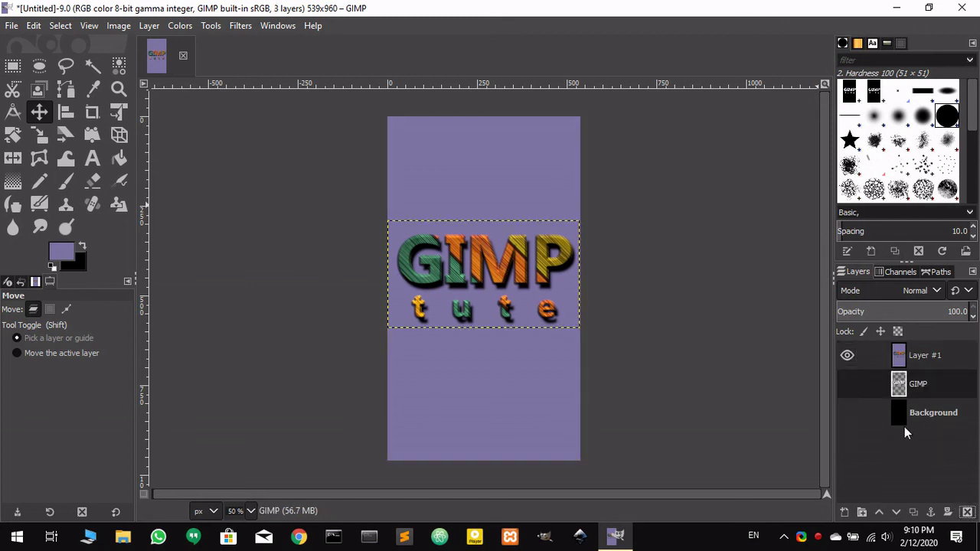
pyautogui.click(966, 511)
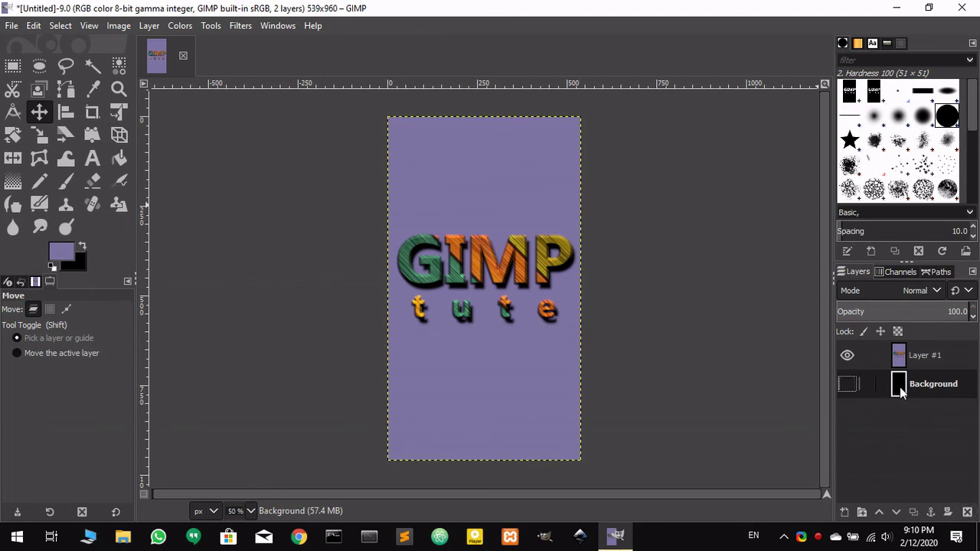
pyautogui.click(966, 512)
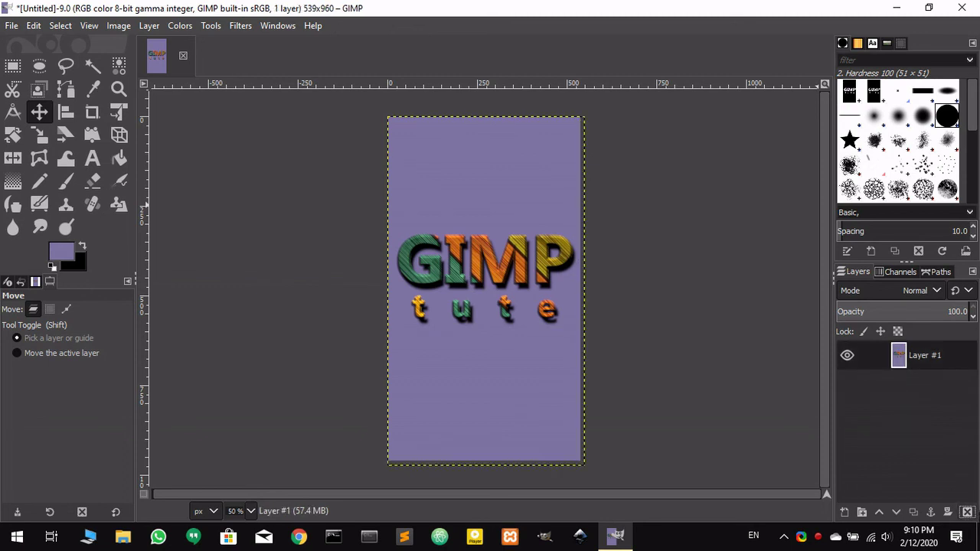
# Step: Crop the image around the lettering to about 539 x 552 px, keeping the full canvas width
pyautogui.click(92, 113)
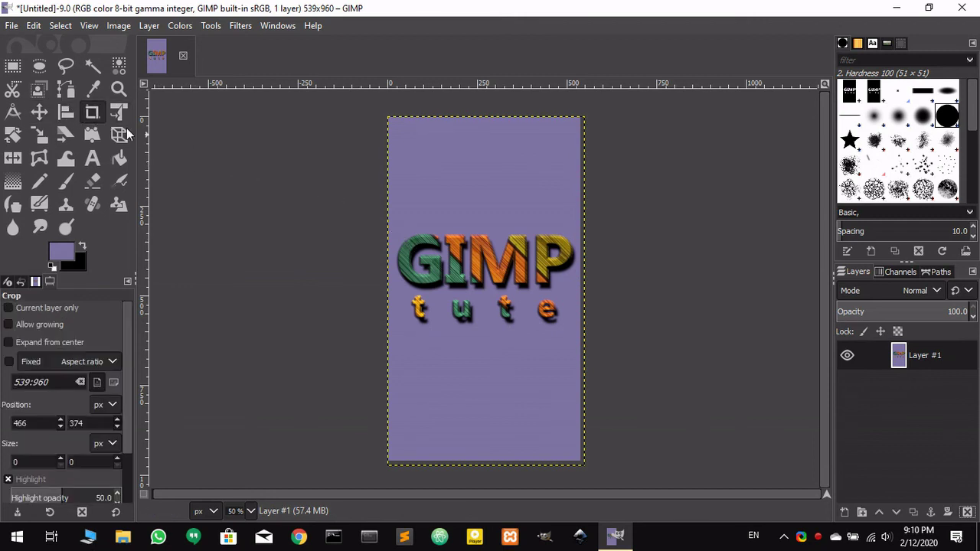
pyautogui.moveTo(388, 169); pyautogui.dragTo(595, 366)
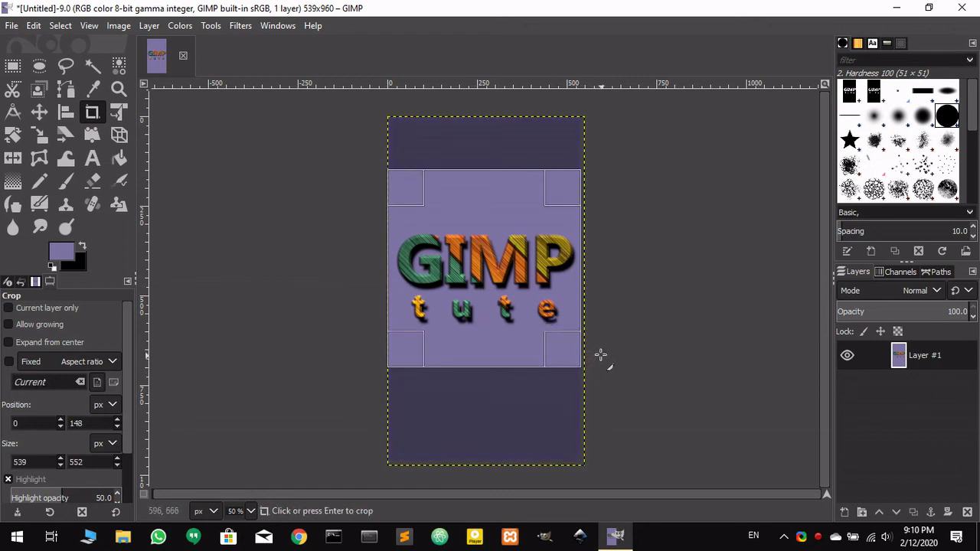
pyautogui.press('Return')
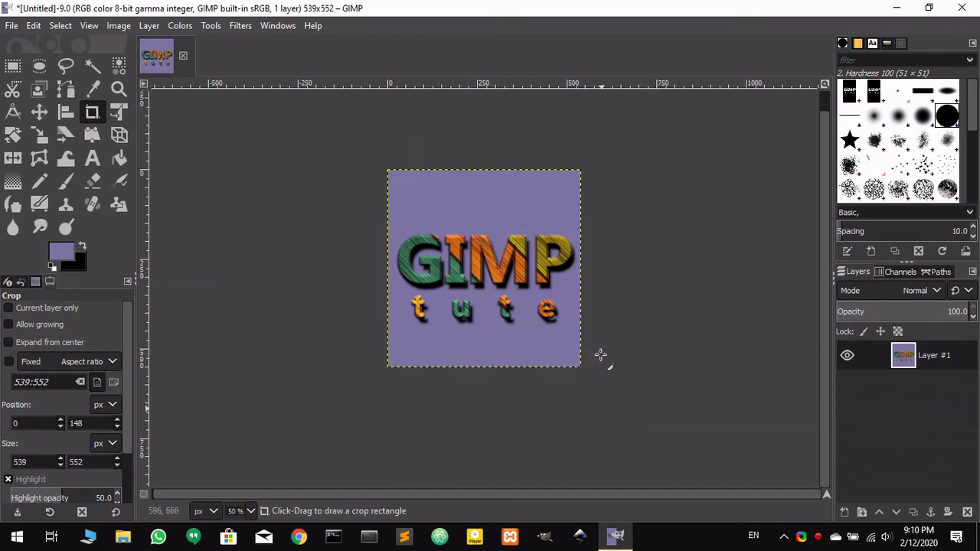